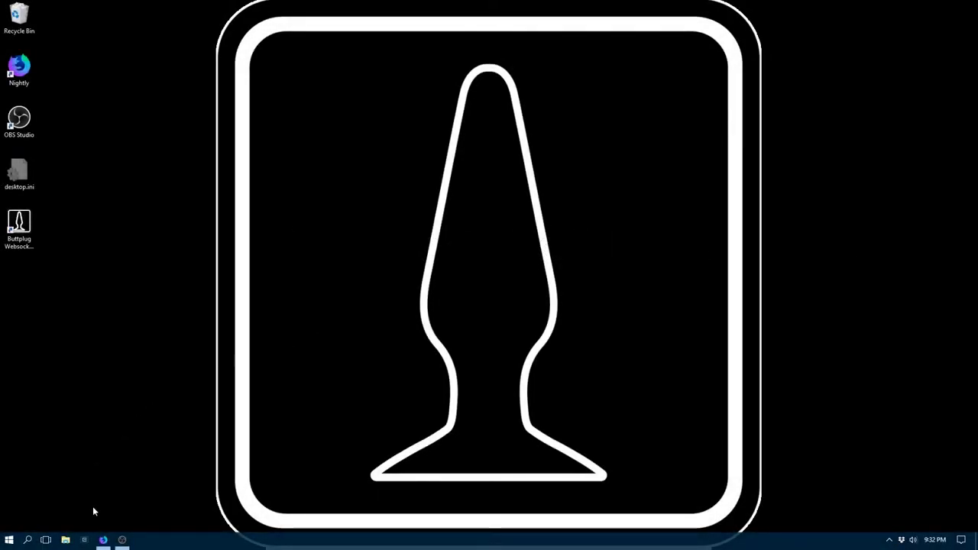
# Open the Buttplug C# Application Suite releases page from the buttplug.io downloads section, and minimize the browser.
pyautogui.click(103, 540)
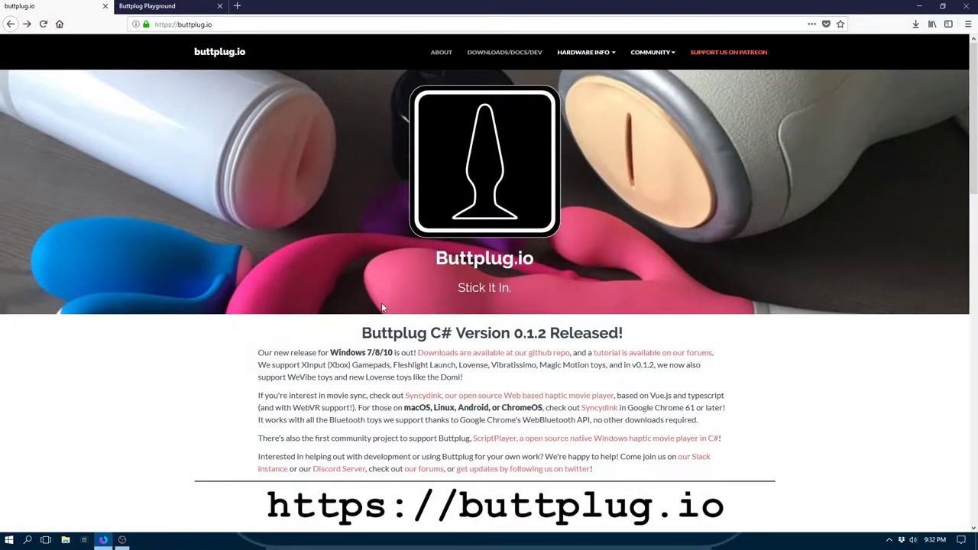
pyautogui.click(515, 53)
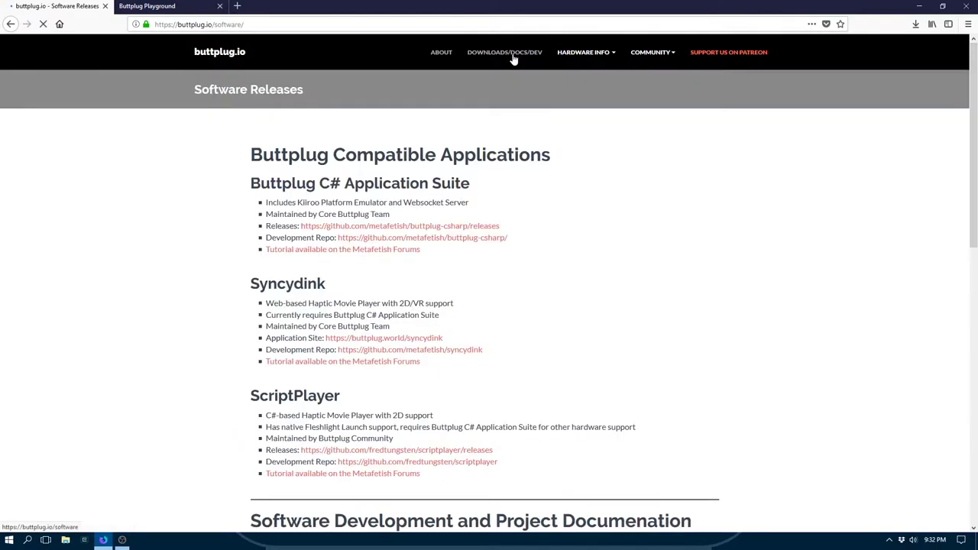
pyautogui.click(385, 227)
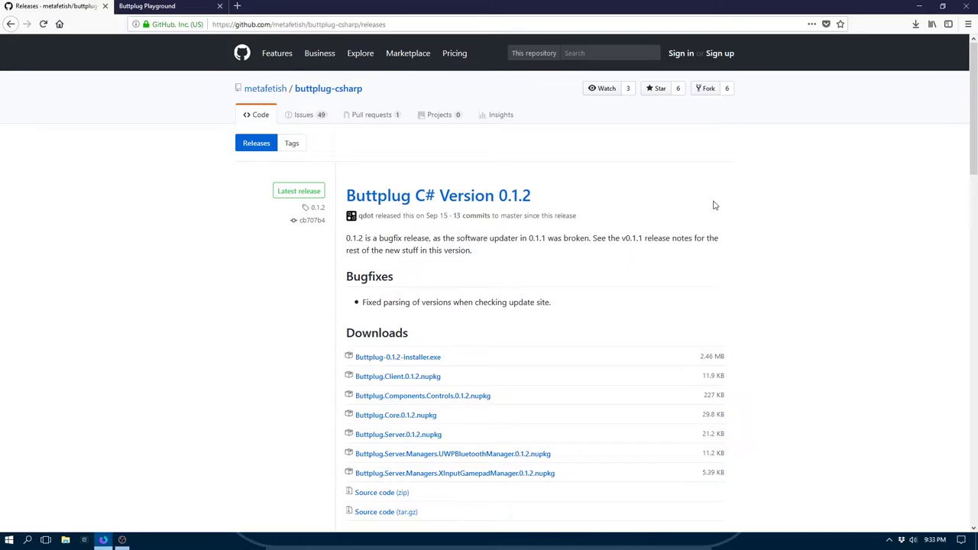
pyautogui.click(926, 9)
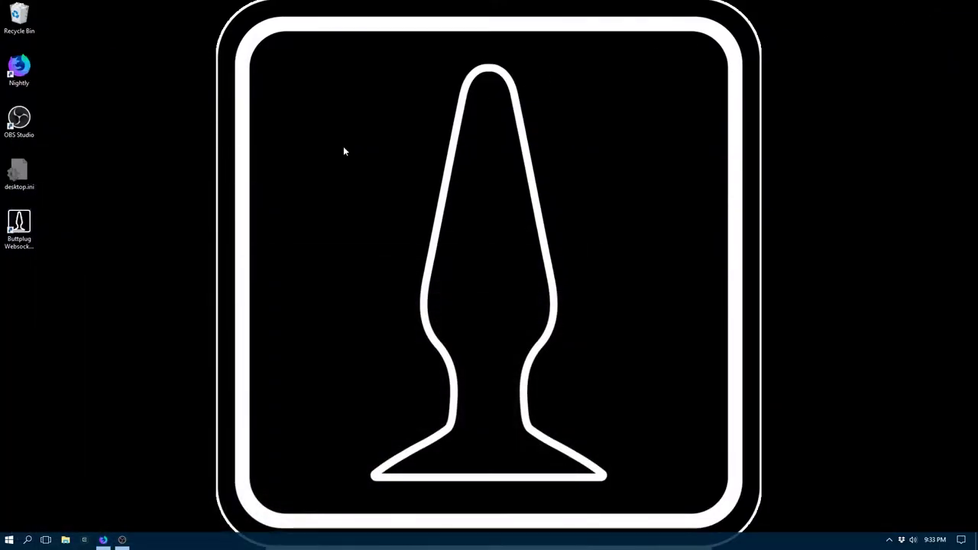
# Launch the Buttplug Websocket Server and view its version and update information.
pyautogui.click(19, 225)
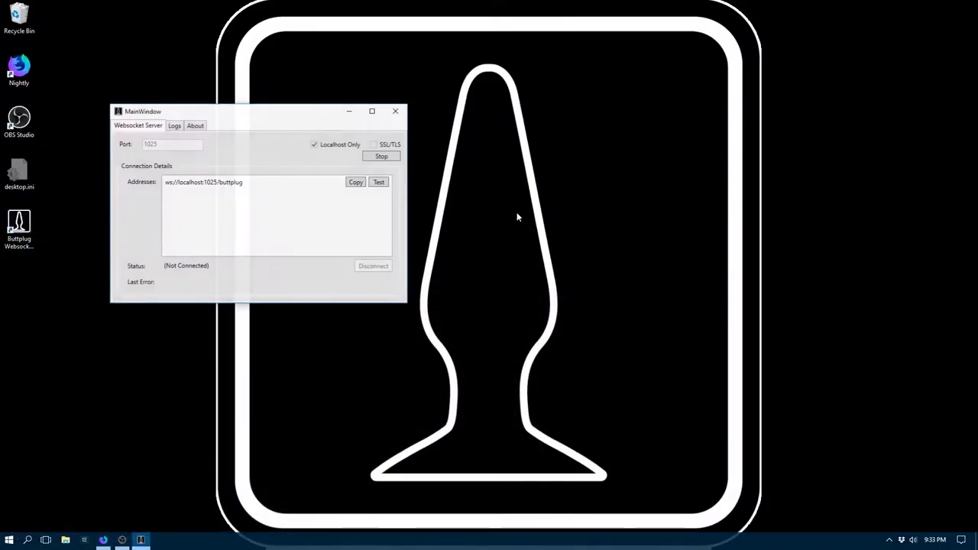
pyautogui.click(195, 126)
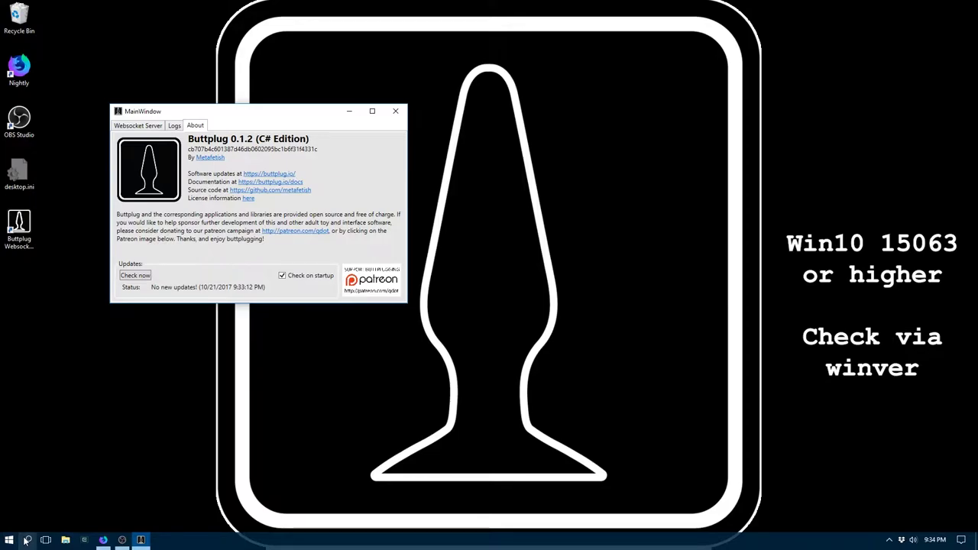
# Check the Windows build with winver, and close both the version dialog and the server window.
pyautogui.click(26, 541)
pyautogui.write('winver')
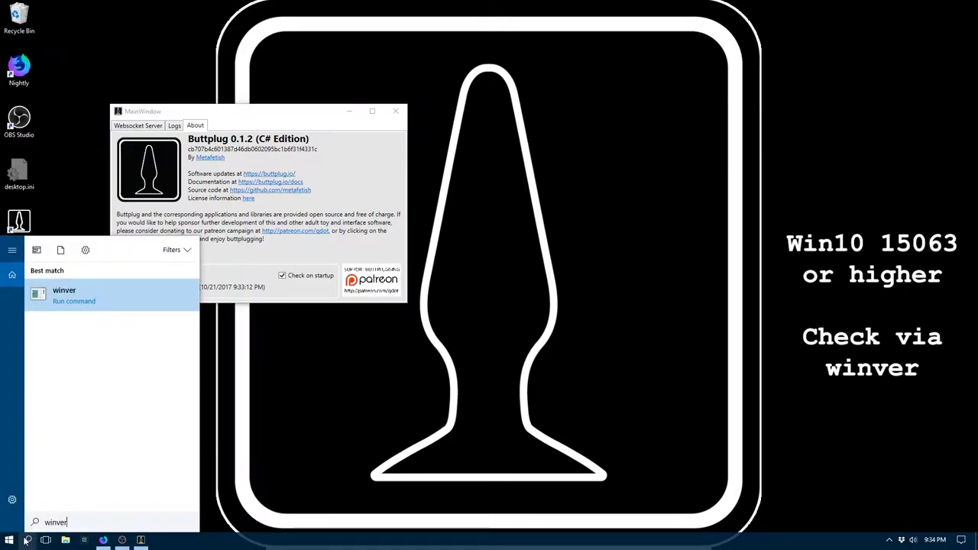
pyautogui.press('Return')
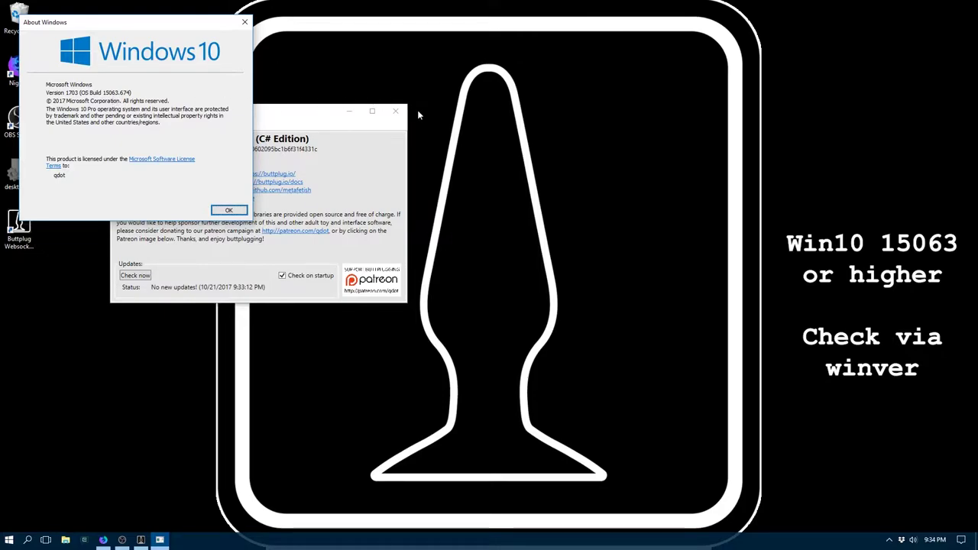
pyautogui.click(395, 111)
pyautogui.click(228, 210)
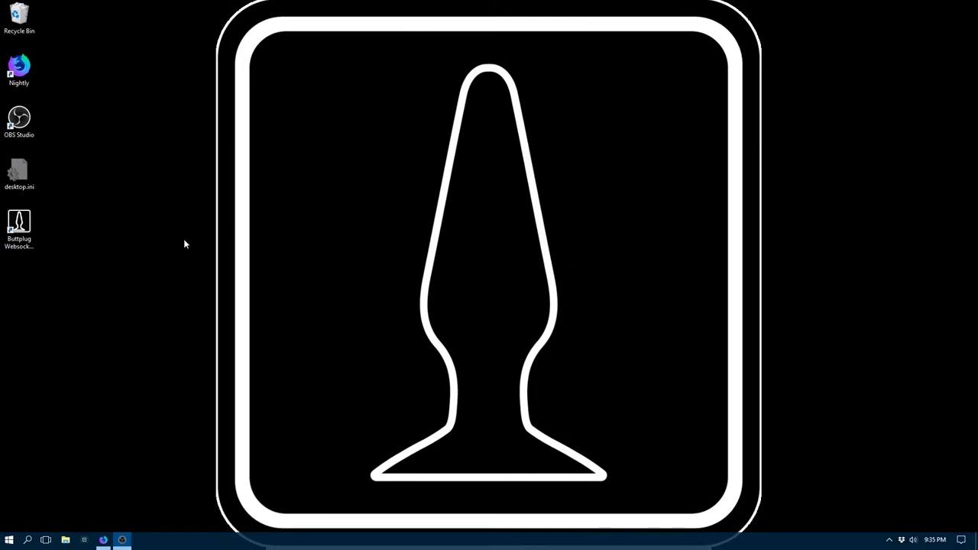
# Launch the Buttplug Websocket Server again, set its port to 12345, and restart the server on that port.
pyautogui.click(17, 228)
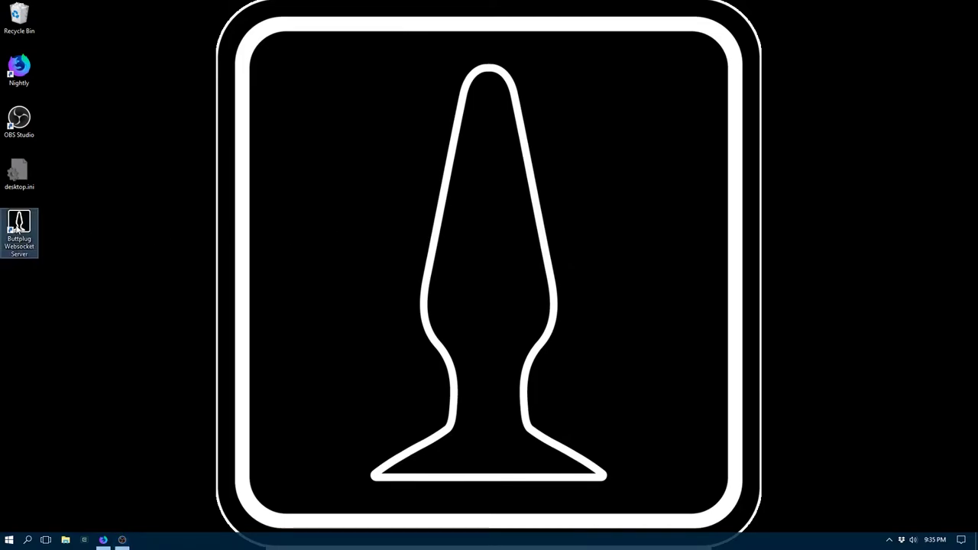
pyautogui.doubleClick(17, 228)
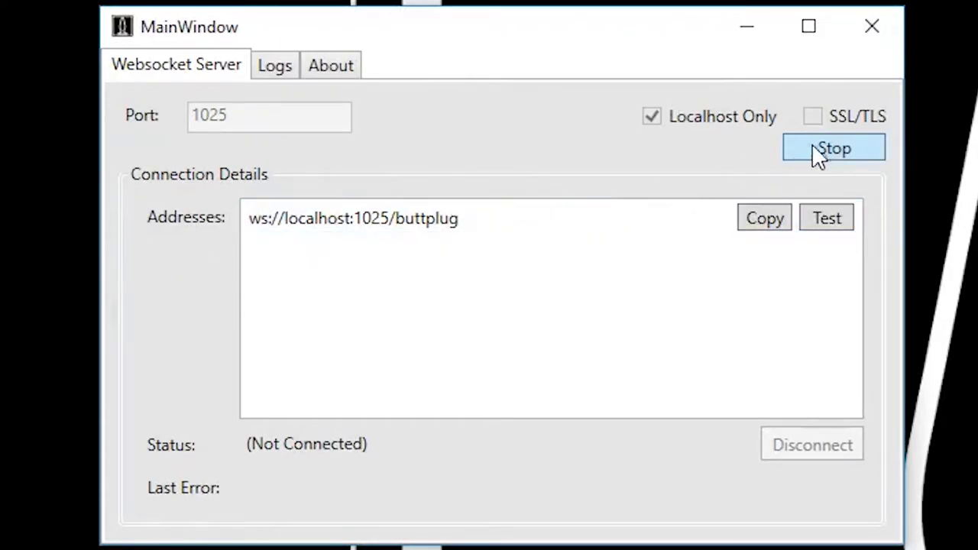
pyautogui.click(843, 149)
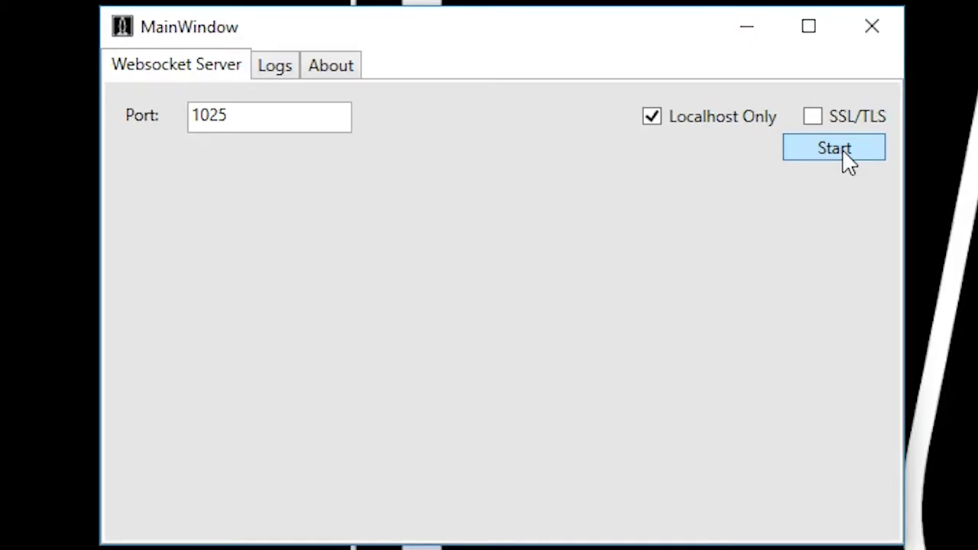
pyautogui.click(258, 122)
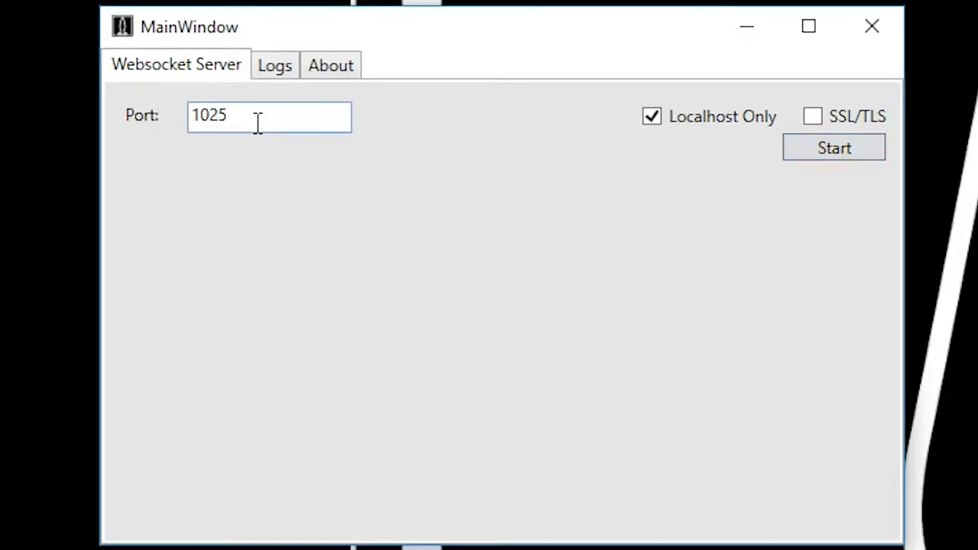
pyautogui.doubleClick(258, 123)
pyautogui.write('12345')
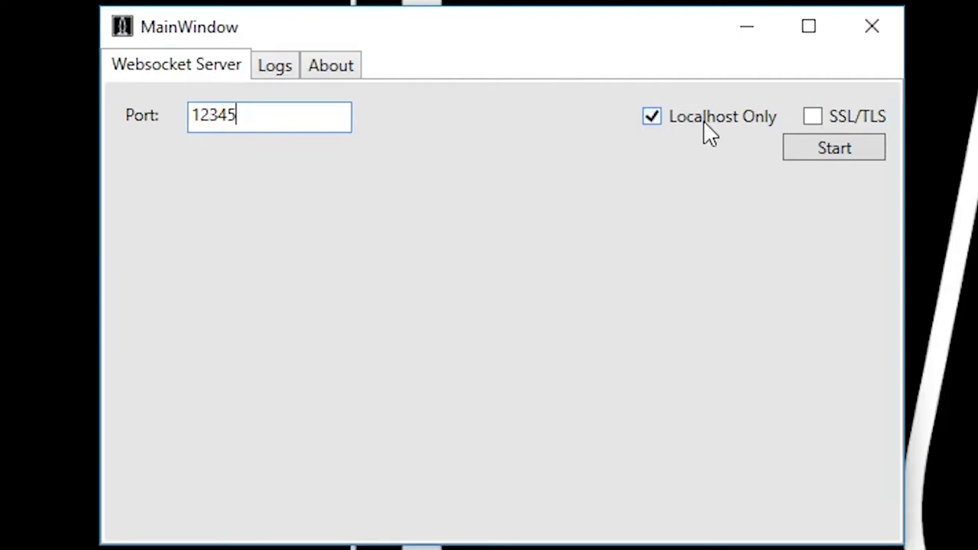
pyautogui.click(817, 149)
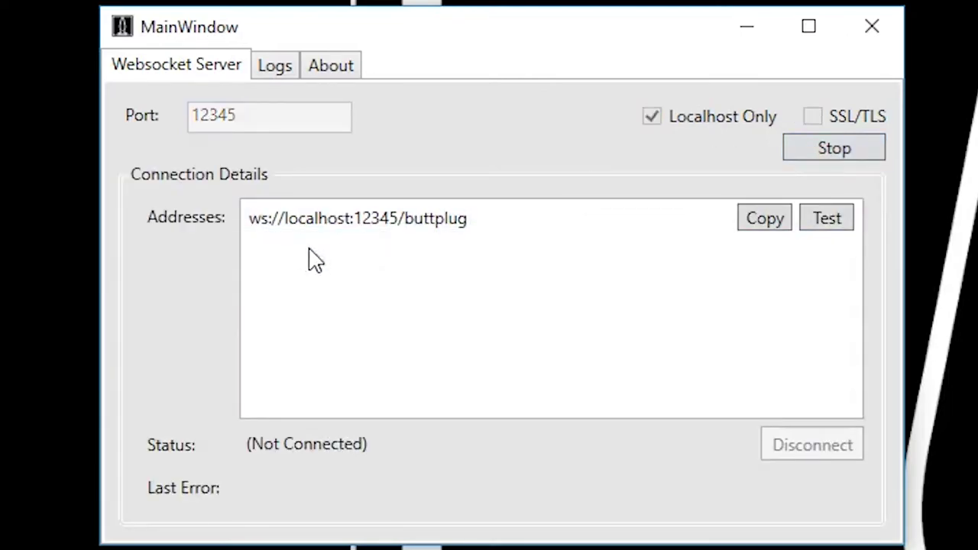
# Restart the websocket server with the Localhost Only option turned off.
pyautogui.click(819, 150)
pyautogui.click(708, 116)
pyautogui.click(827, 150)
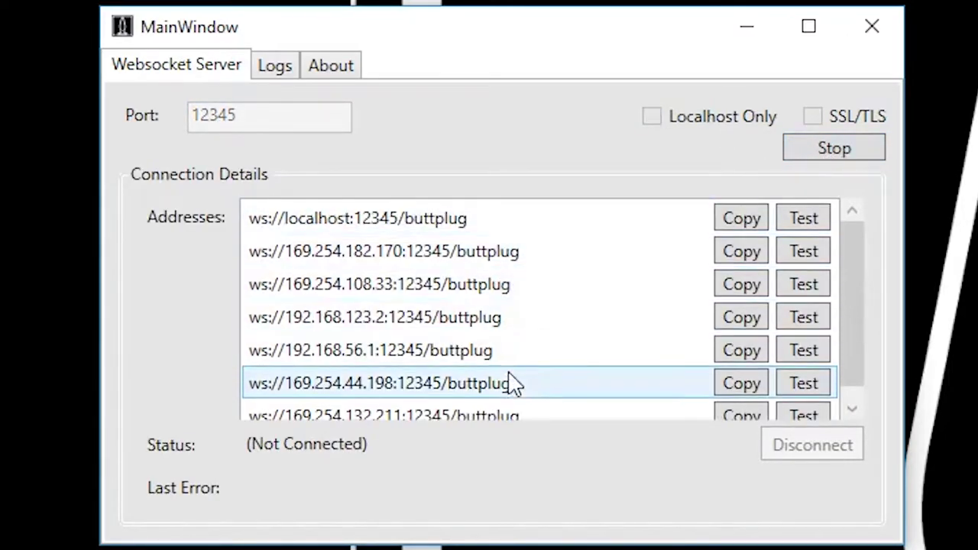
# Stop the websocket server and toggle its SSL/TLS option.
pyautogui.click(824, 154)
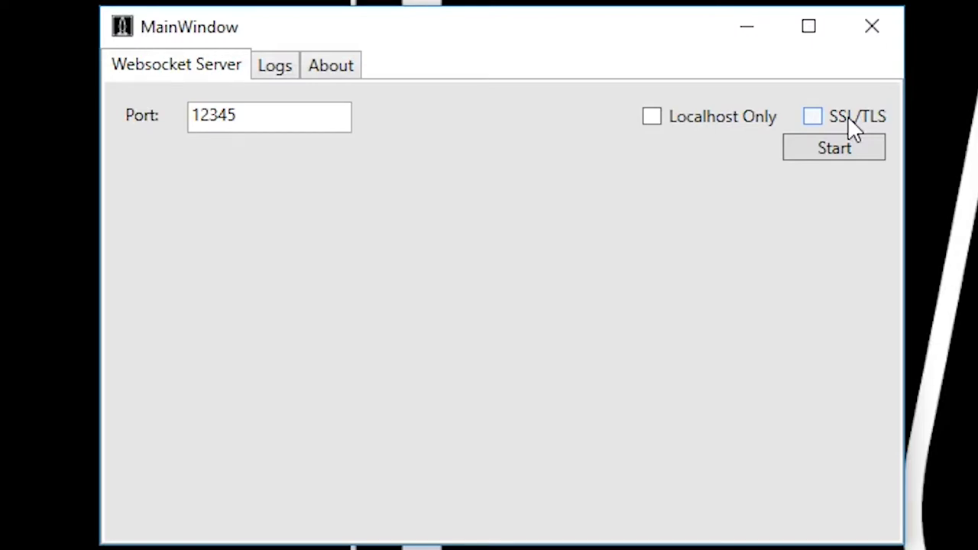
pyautogui.click(849, 117)
pyautogui.click(866, 115)
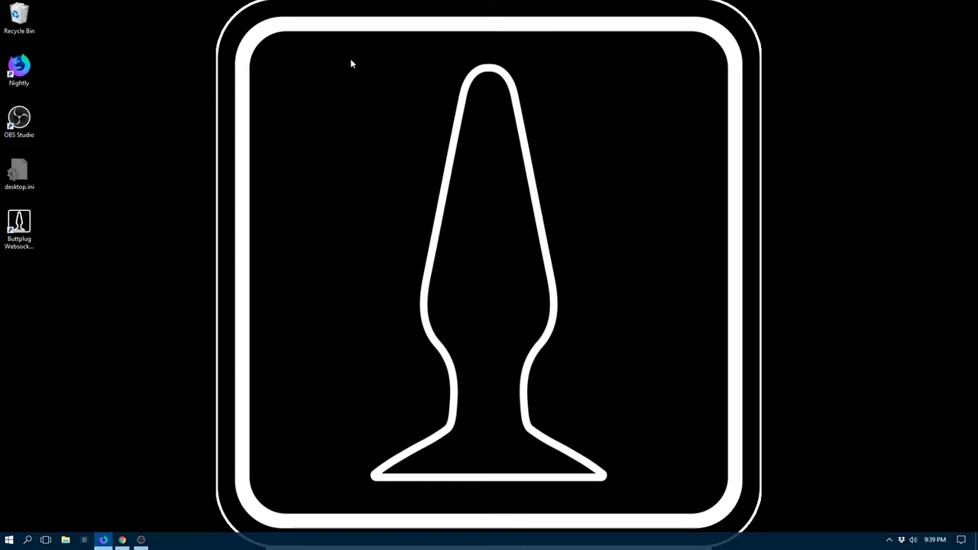
# Relaunch the Buttplug Websocket Server, switch to Buttplug Playground in Firefox Nightly, and open its connection settings.
pyautogui.click(20, 226)
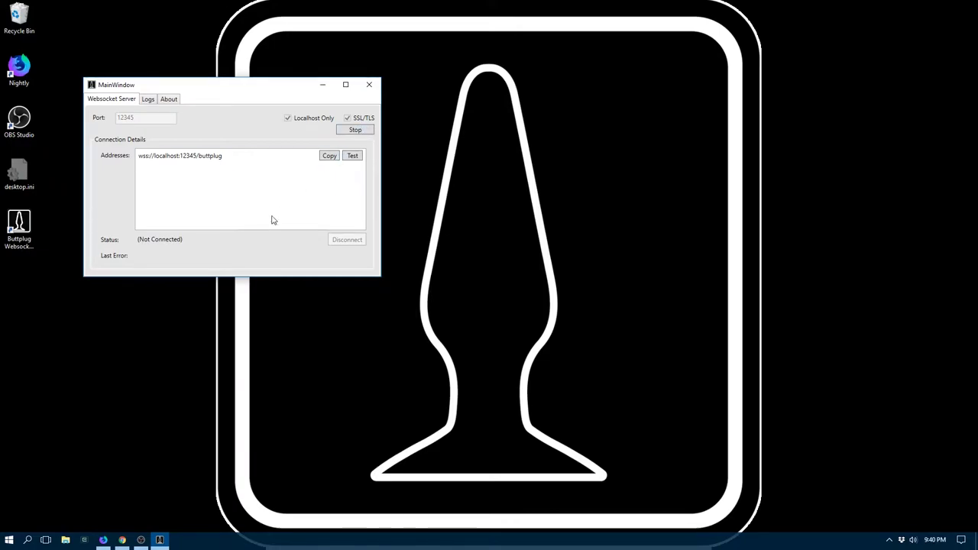
pyautogui.click(103, 541)
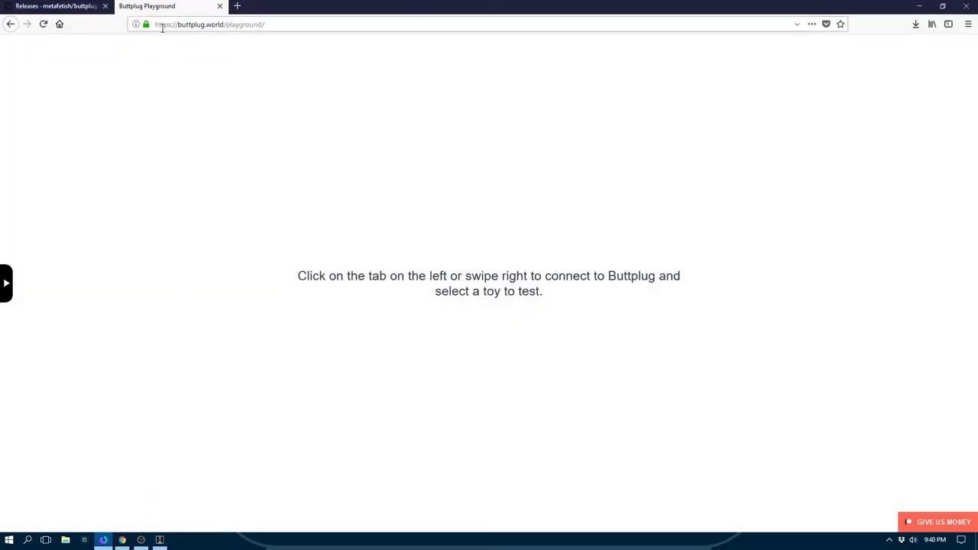
pyautogui.click(123, 541)
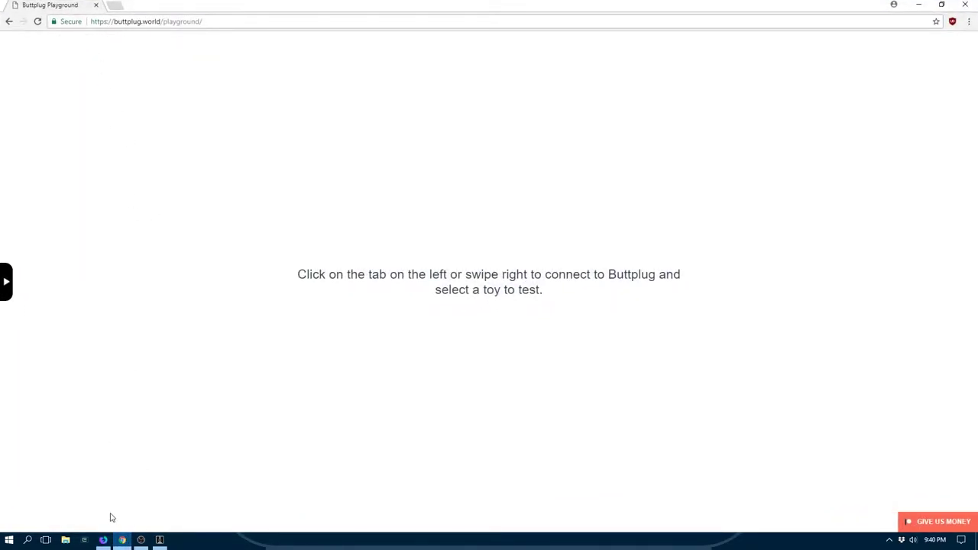
pyautogui.click(103, 540)
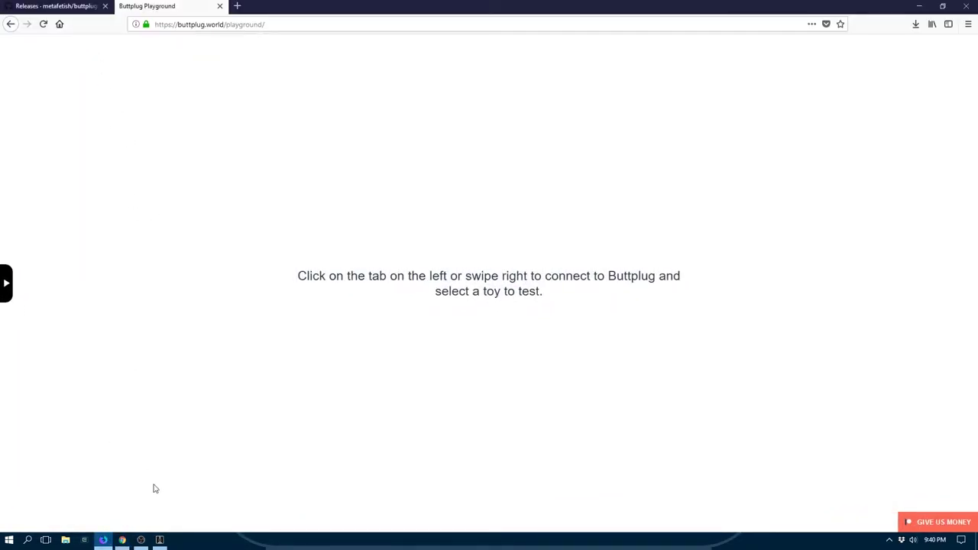
pyautogui.click(6, 284)
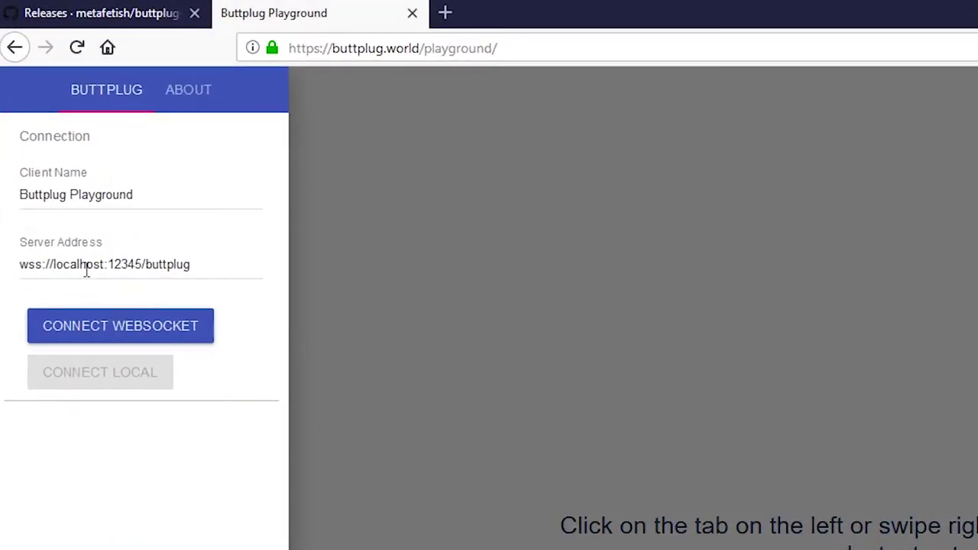
pyautogui.hotkey('alt', 'Tab')
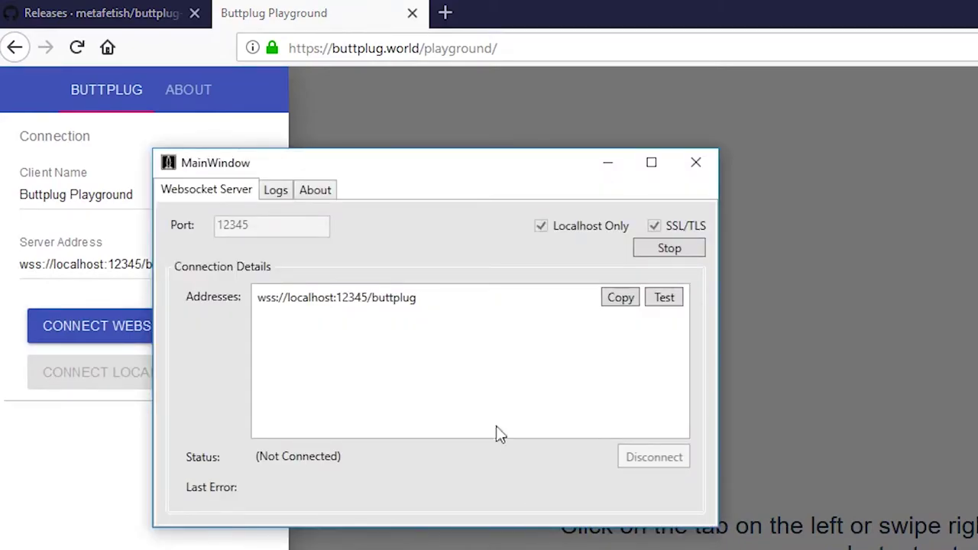
pyautogui.click(616, 165)
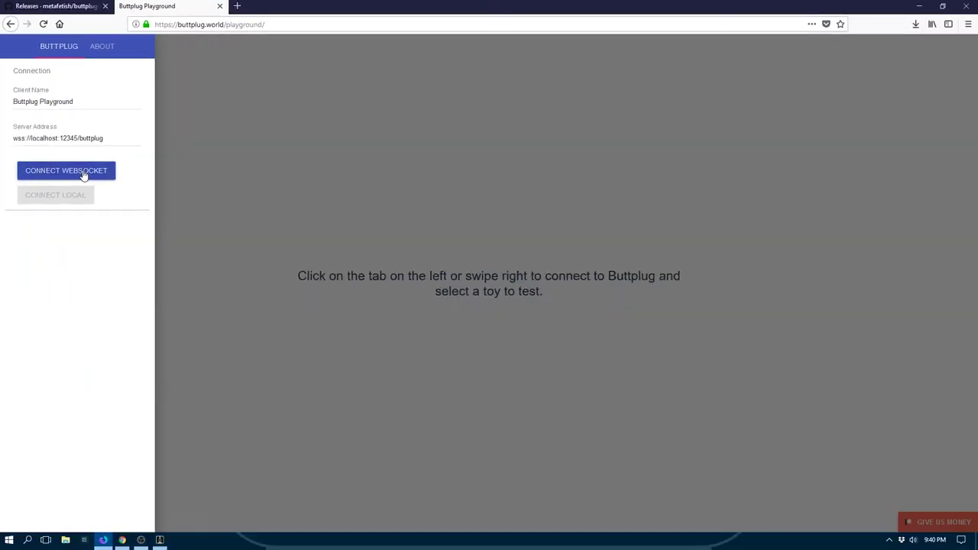
pyautogui.click(123, 264)
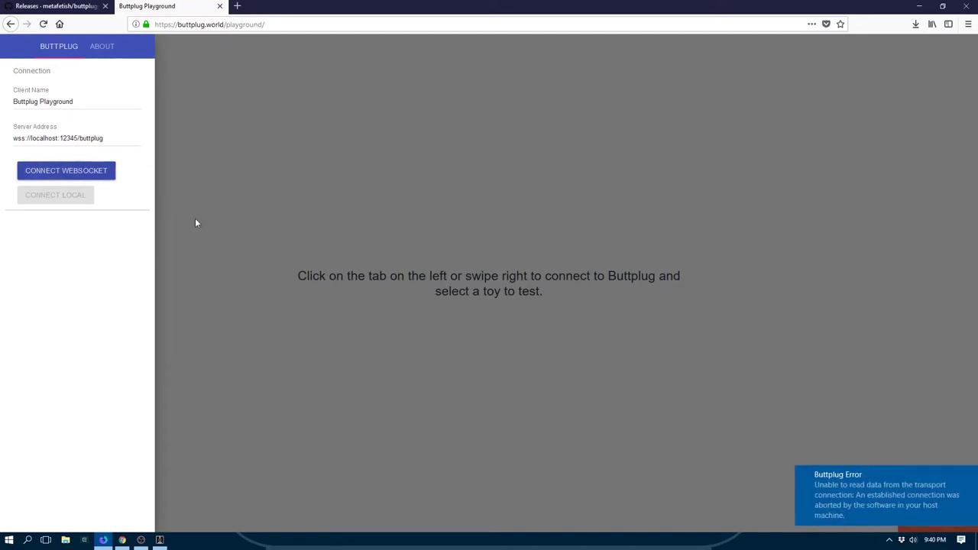
pyautogui.moveTo(854, 484)
pyautogui.click(159, 540)
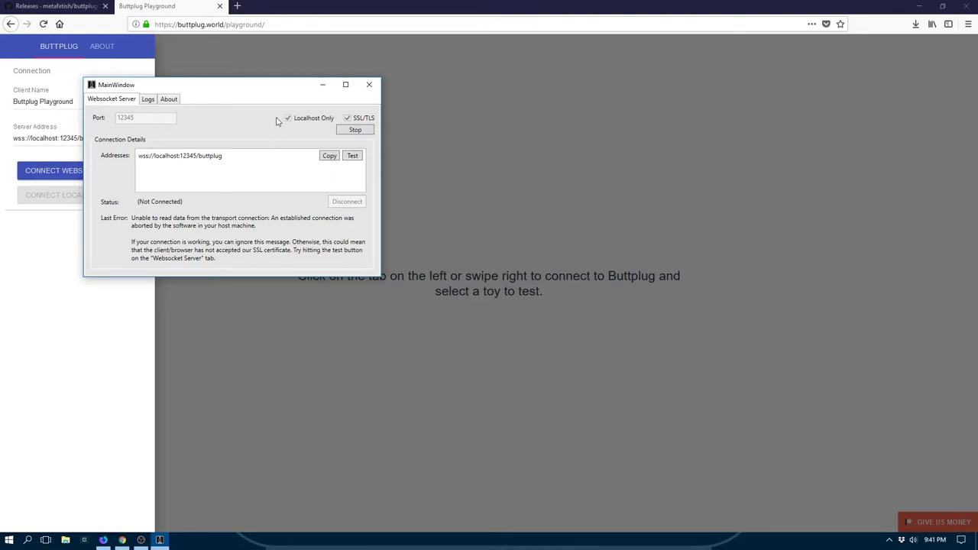
pyautogui.click(350, 157)
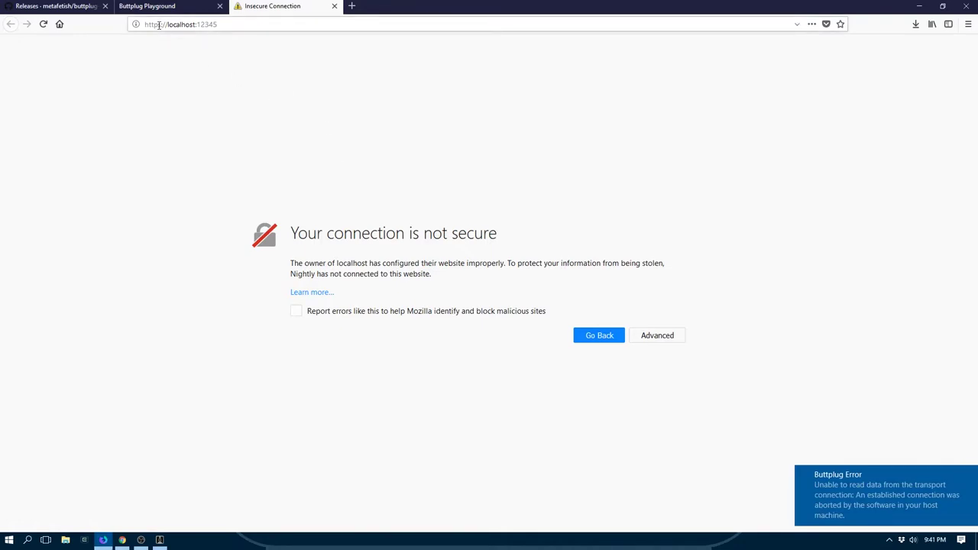
pyautogui.click(182, 25)
pyautogui.keyDown('shift'); pyautogui.click(236, 23); pyautogui.keyUp('shift')
pyautogui.click(239, 25)
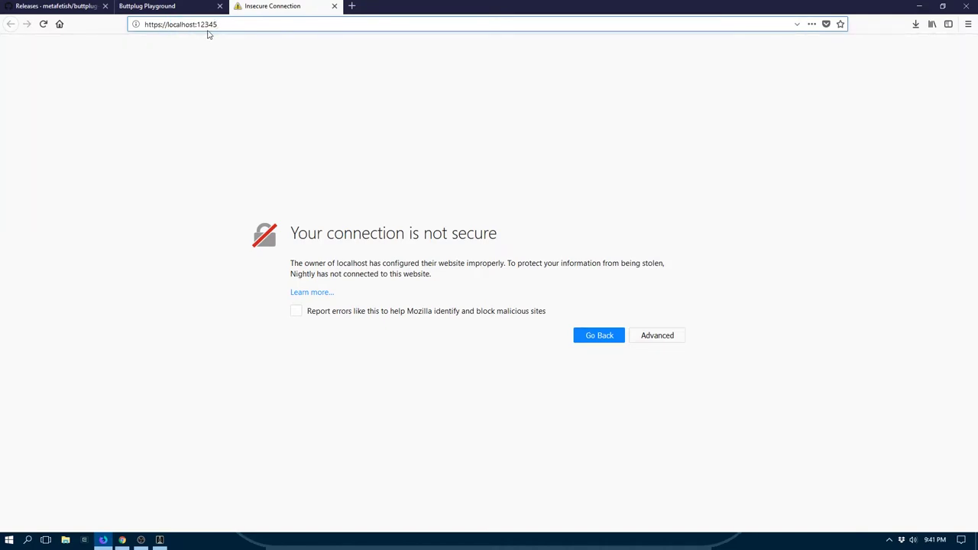
pyautogui.click(668, 339)
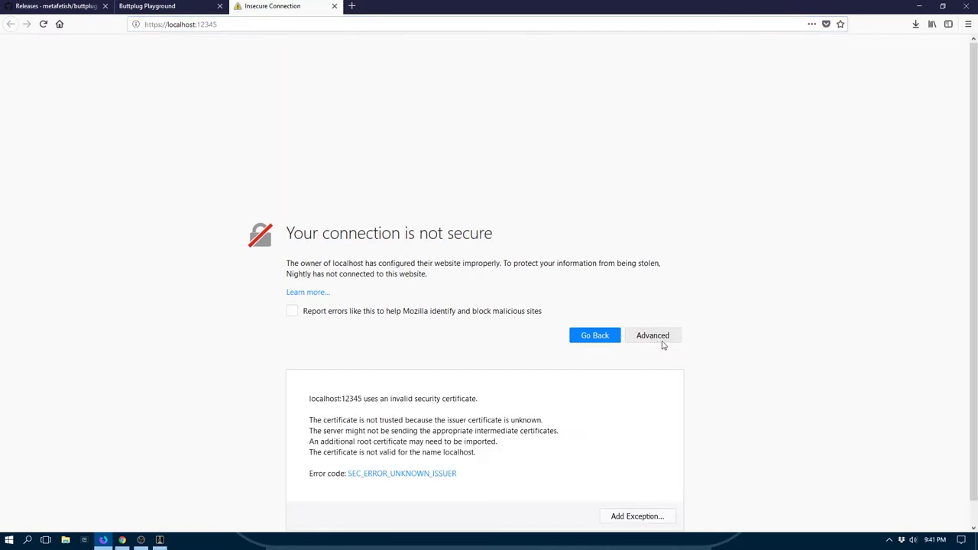
pyautogui.click(641, 515)
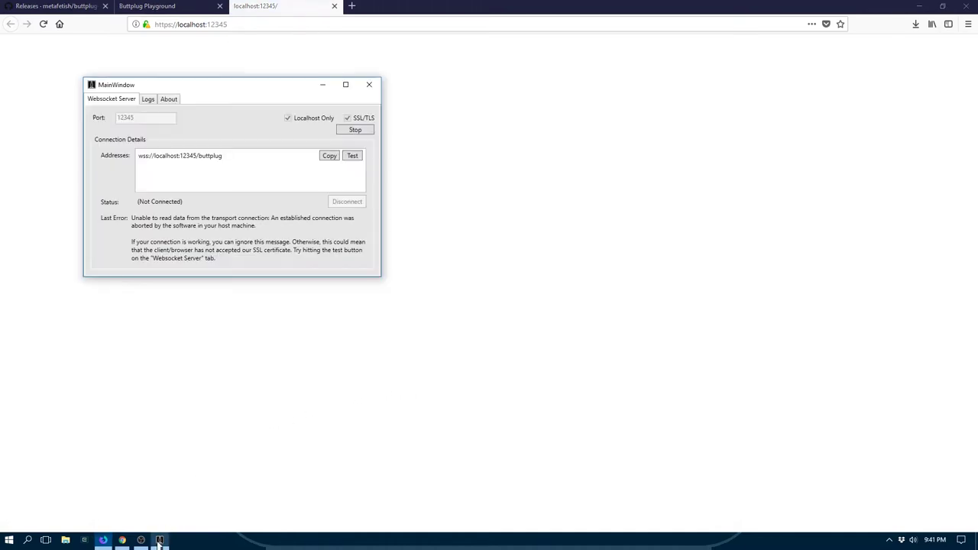
pyautogui.click(122, 540)
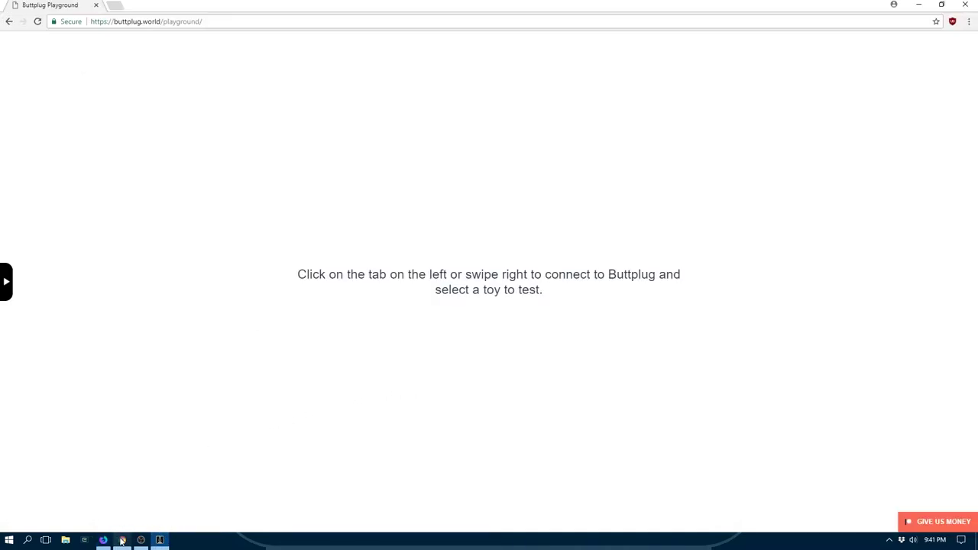
pyautogui.hotkey('ctrl', 't')
pyautogui.write('localh')
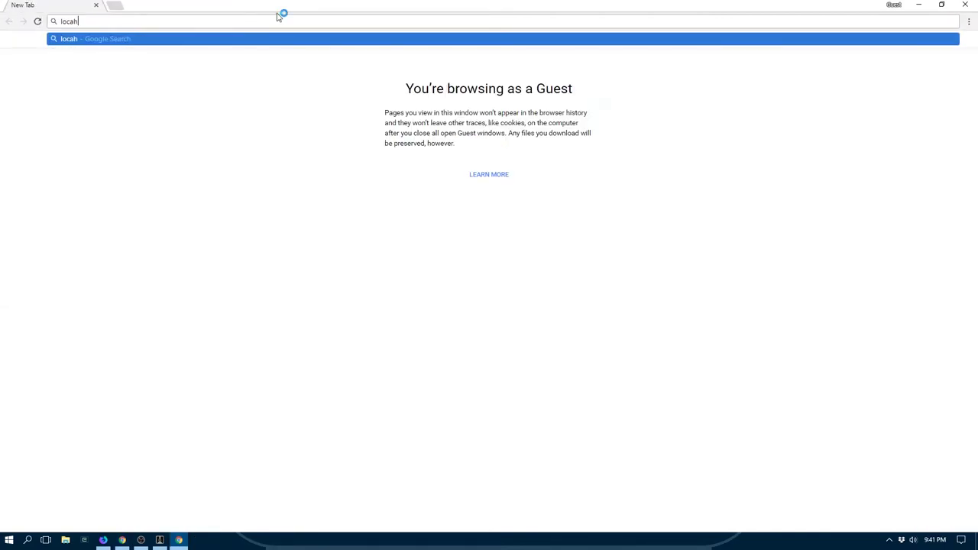
pyautogui.write('o')
pyautogui.press('BackSpace')
pyautogui.press('BackSpace')
pyautogui.write('lhost:12')
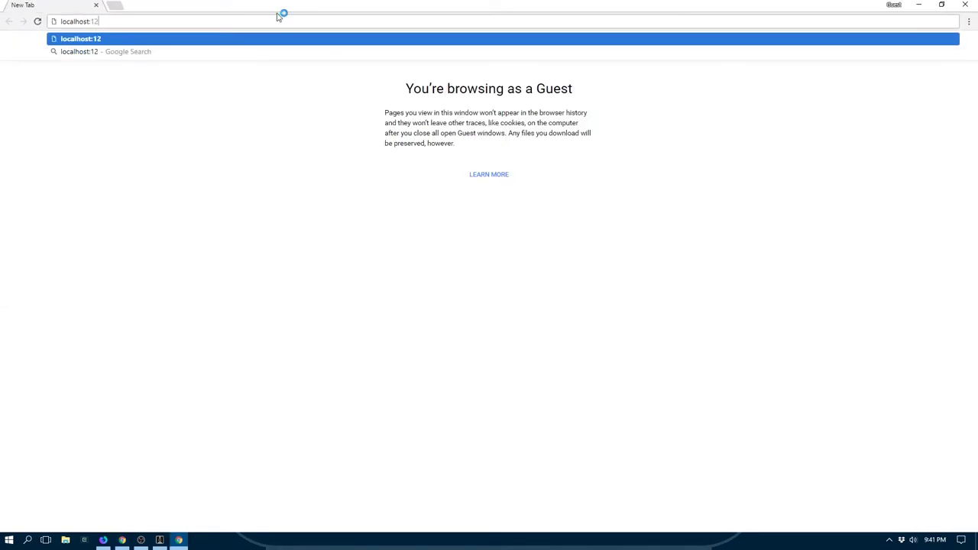
pyautogui.write('345')
pyautogui.press('Home')
pyautogui.write('https://')
pyautogui.press('Return')
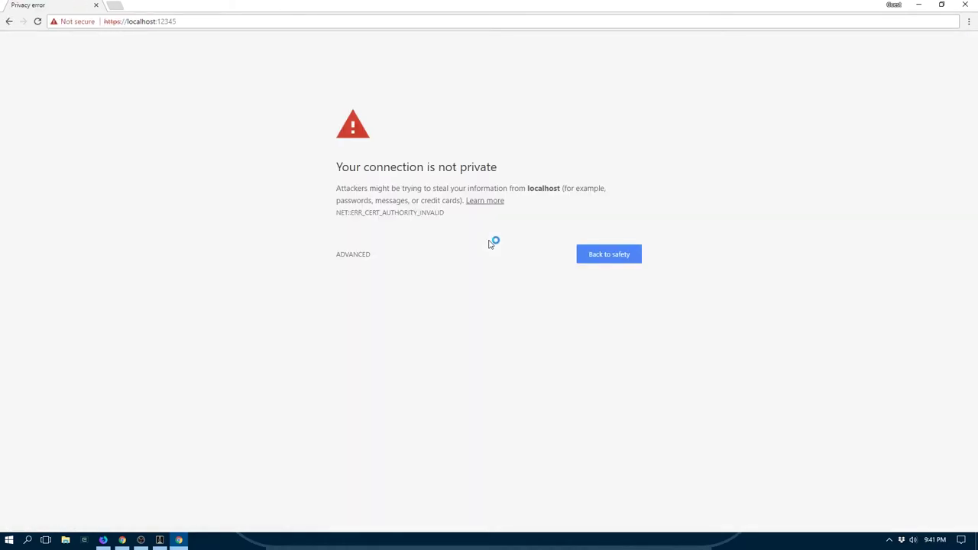
# Bypass Chrome's certificate warning for localhost and proceed to the unsafe page.
pyautogui.click(360, 255)
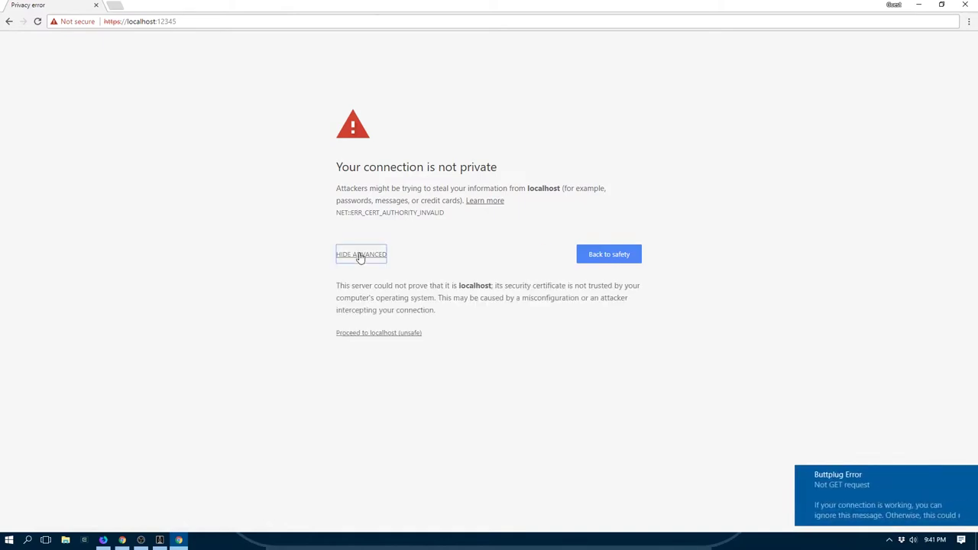
pyautogui.click(367, 336)
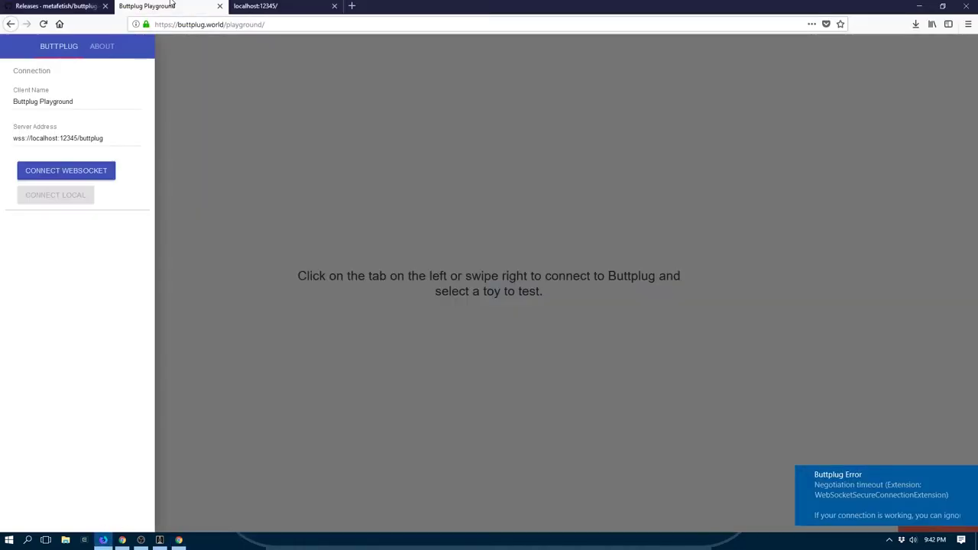
# Return to Buttplug Playground in Firefox Nightly, connect over websocket, and check the connection status in the server window.
pyautogui.click(970, 476)
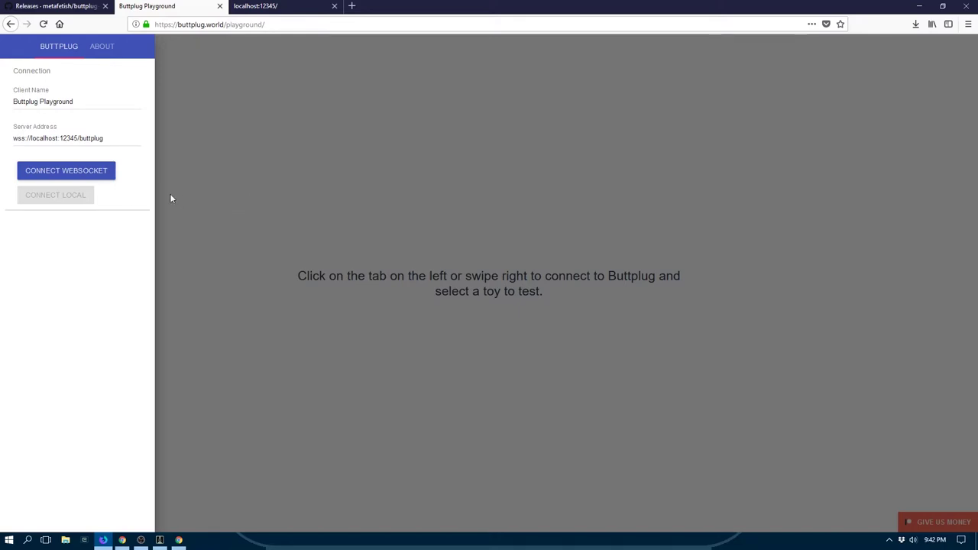
pyautogui.click(87, 172)
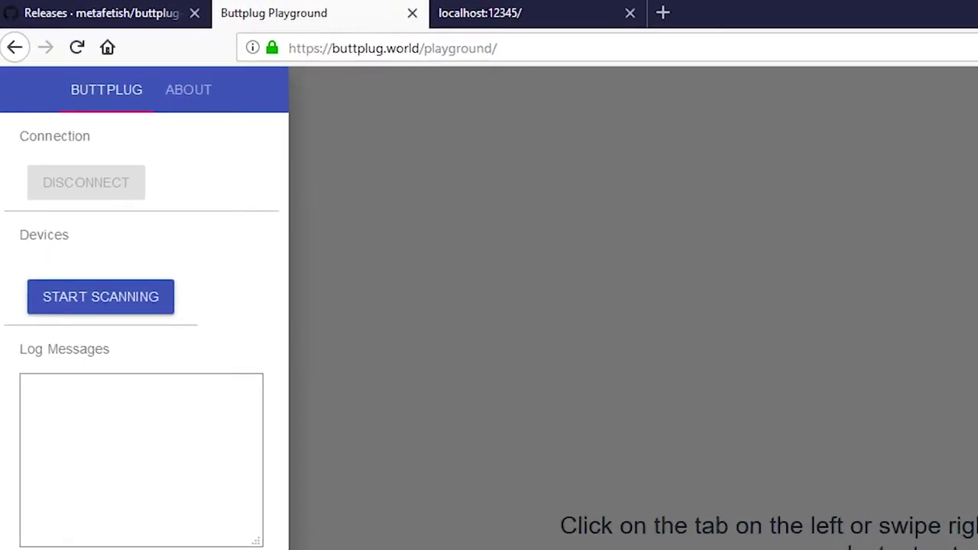
pyautogui.hotkey('alt', 'Tab')
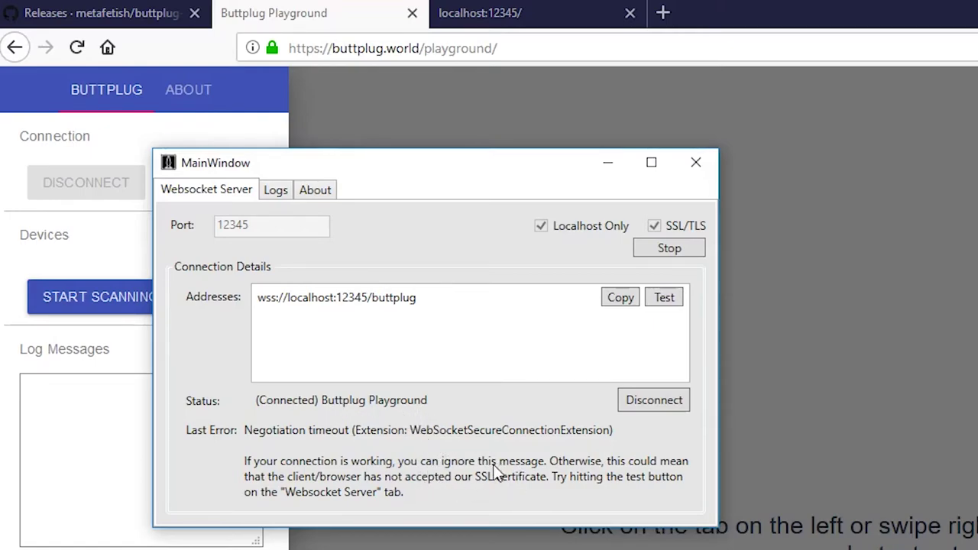
pyautogui.click(927, 489)
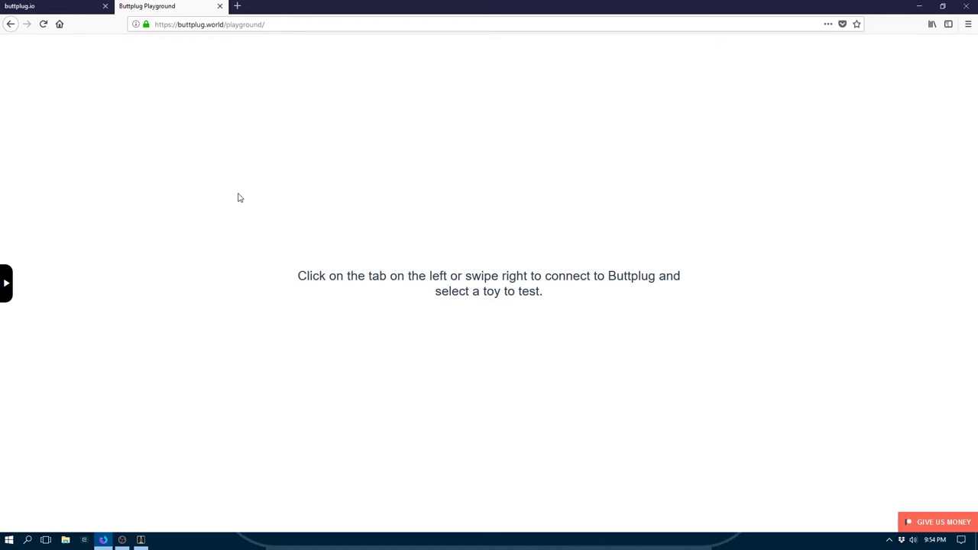
# Connect Buttplug Playground over websocket to wss://localhost:12345/buttplug, then scan for devices and stop scanning.
pyautogui.click(5, 283)
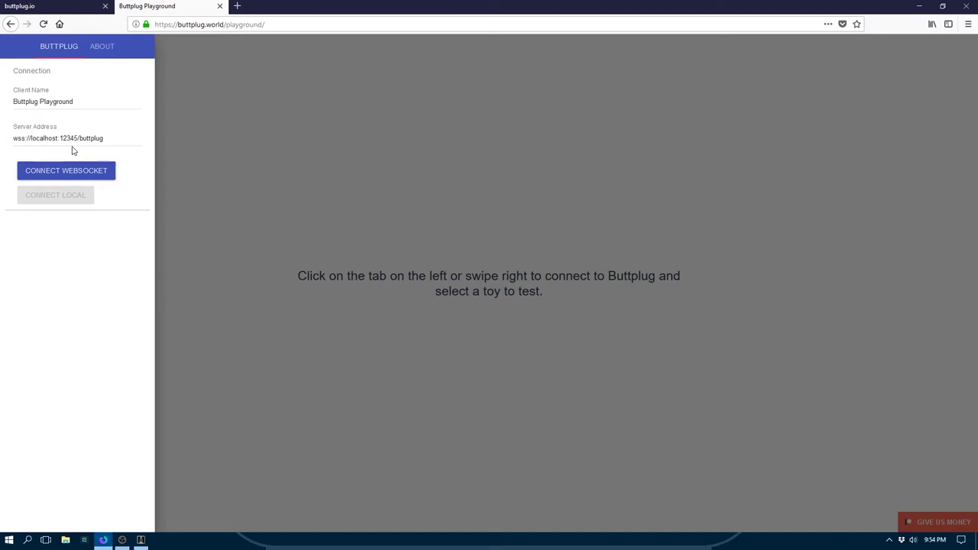
pyautogui.click(63, 171)
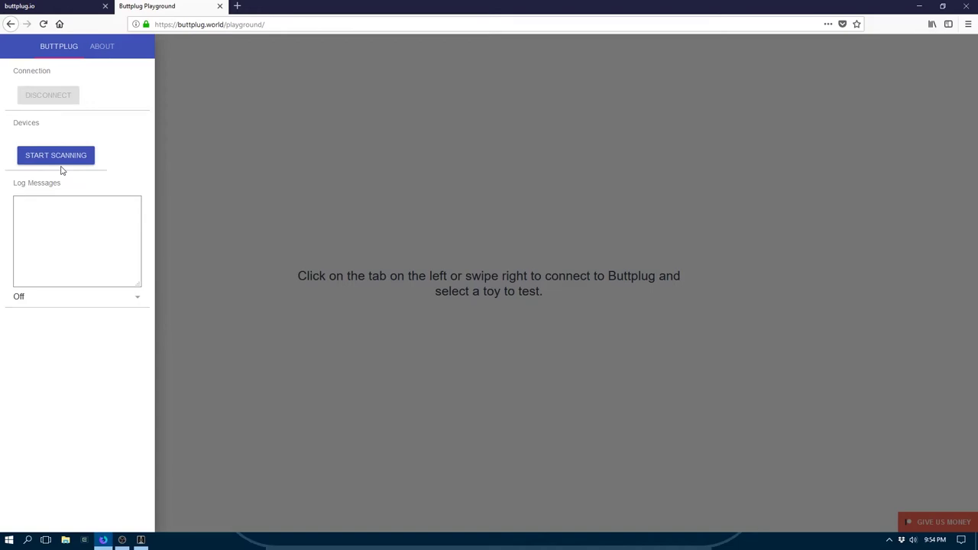
pyautogui.click(67, 155)
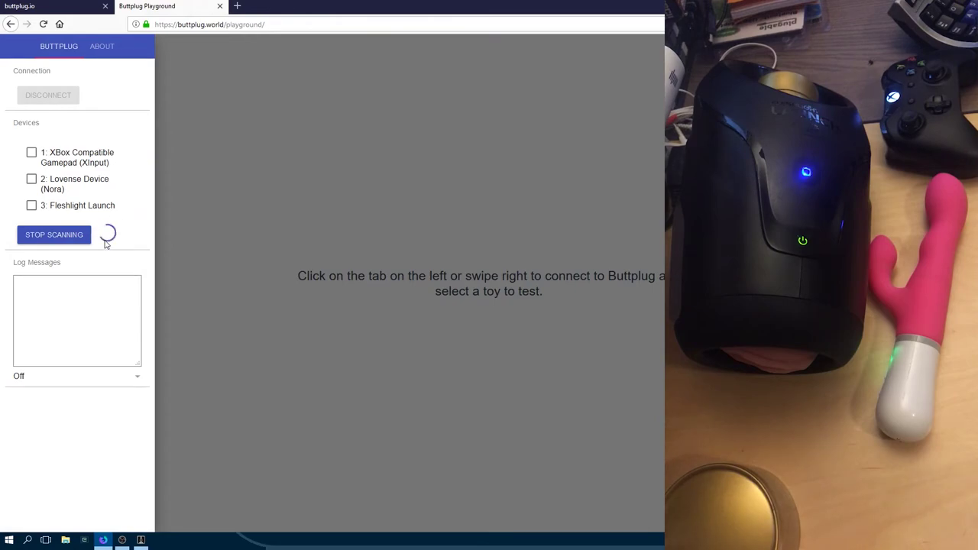
pyautogui.click(62, 237)
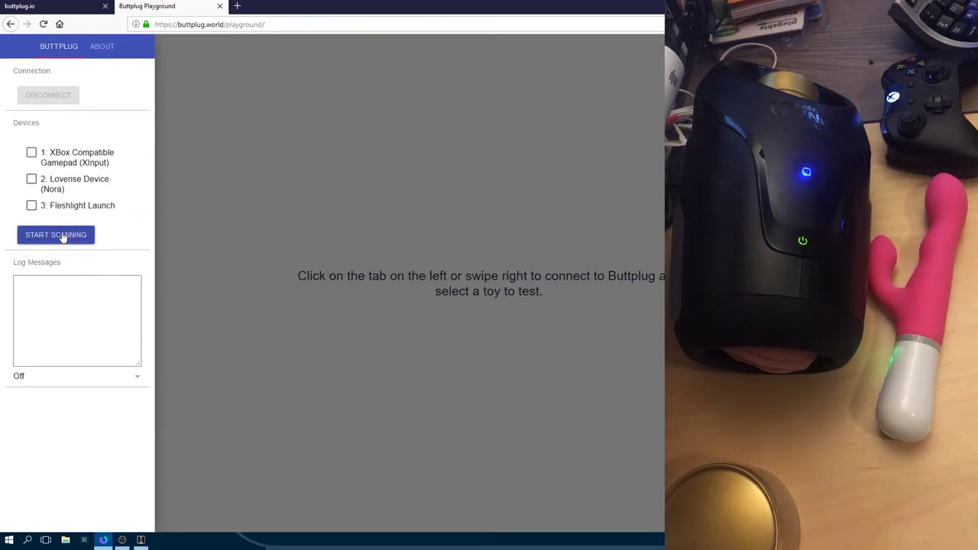
# Select the XBox Compatible Gamepad, Lovense Device (Nora) and Fleshlight Launch, and show their controls without the connection settings.
pyautogui.click(68, 159)
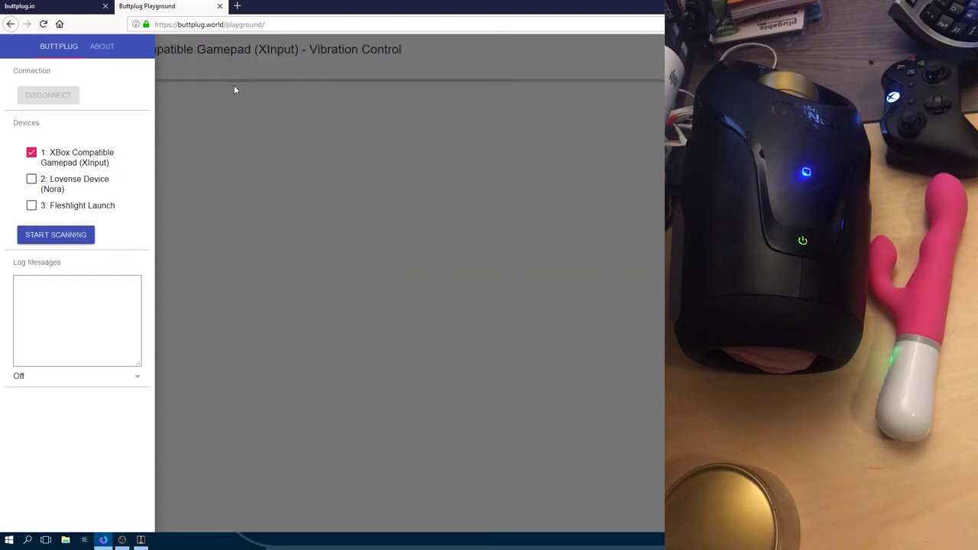
pyautogui.click(67, 185)
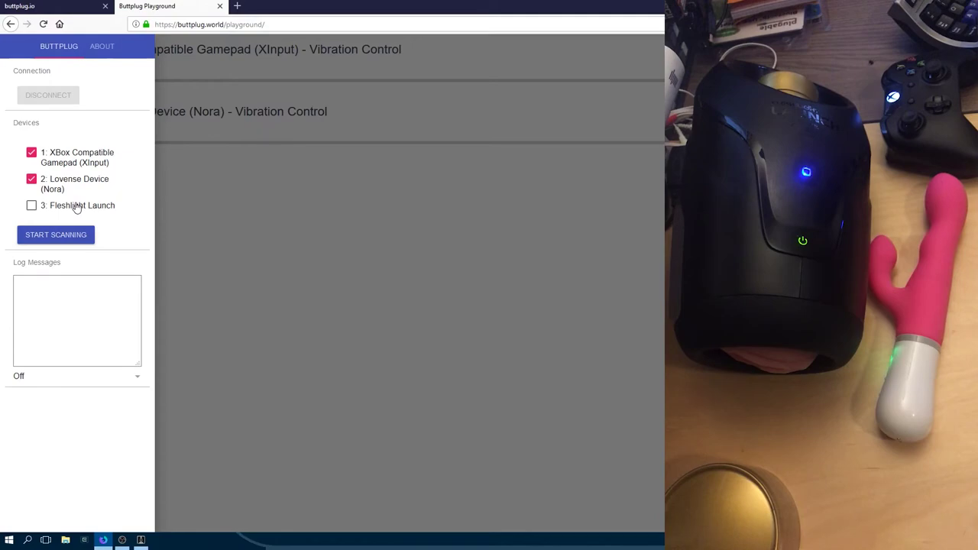
pyautogui.click(76, 211)
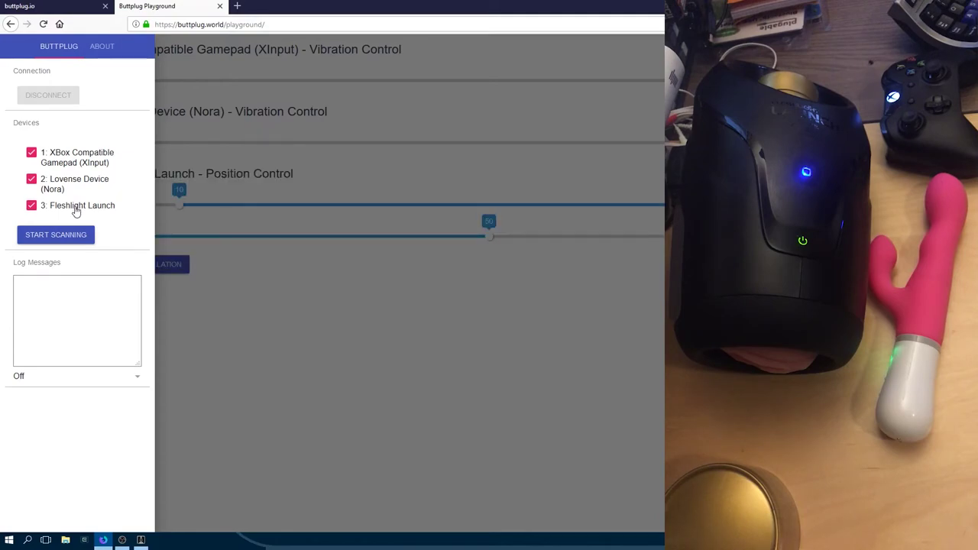
pyautogui.click(327, 374)
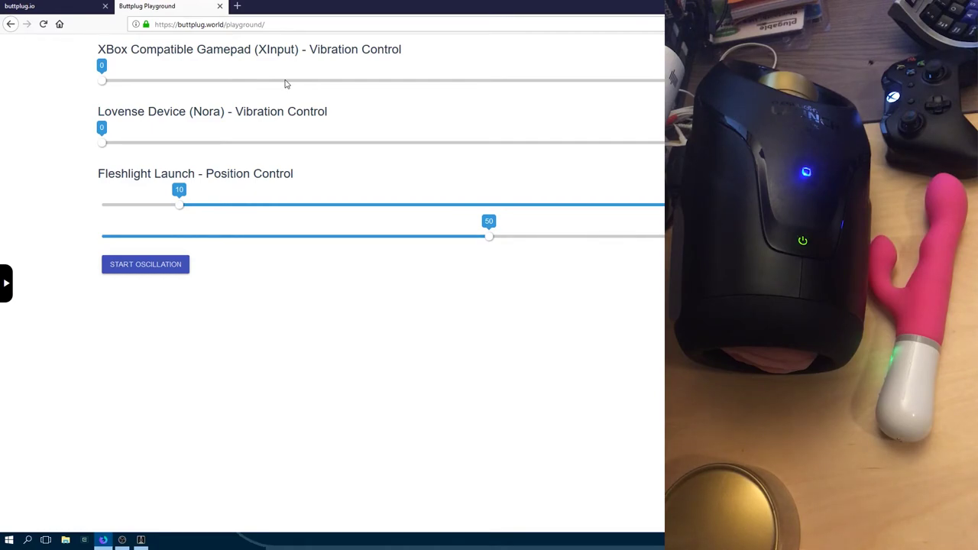
# Test the gamepad's vibration at several strengths and the Lovense Nora's at 68, returning each to 0.
pyautogui.click(285, 81)
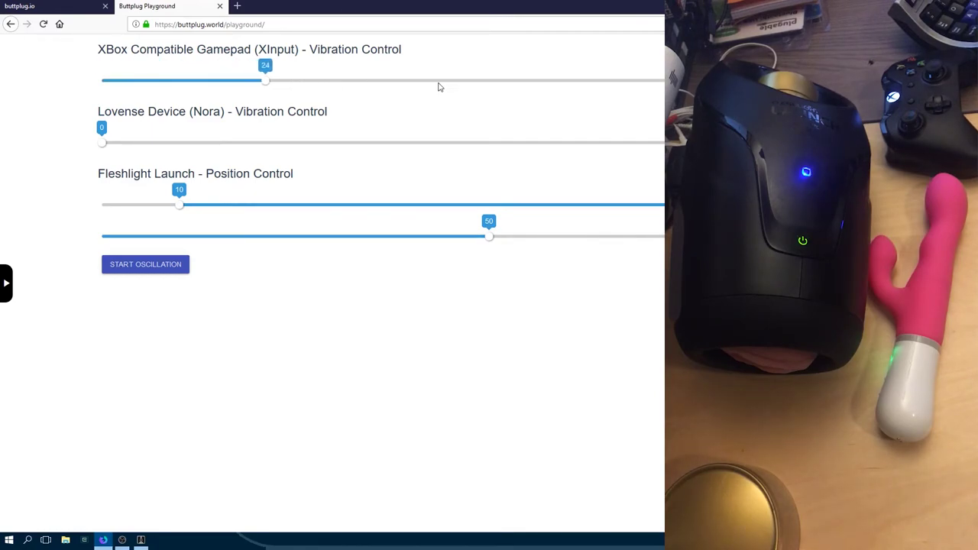
pyautogui.click(564, 81)
pyautogui.click(280, 81)
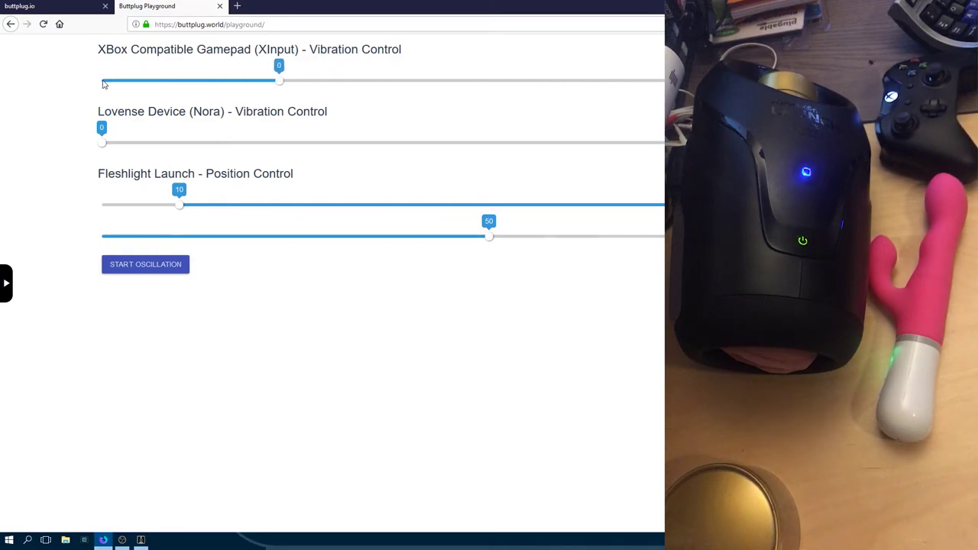
pyautogui.click(103, 81)
pyautogui.moveTo(138, 145); pyautogui.dragTo(628, 143)
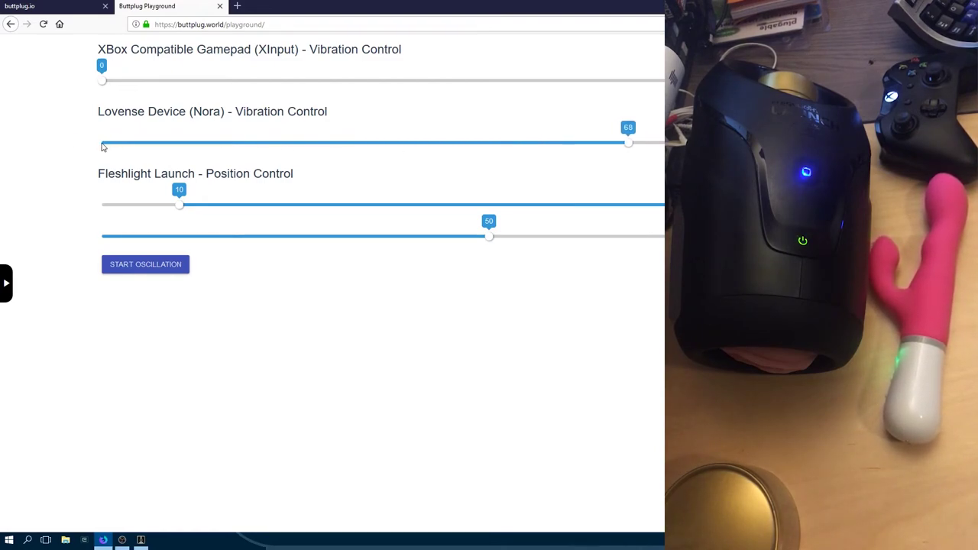
pyautogui.click(105, 146)
# Run the Fleshlight Launch oscillation with a position range of 25 to 60, vary its speed, and stop it.
pyautogui.click(116, 272)
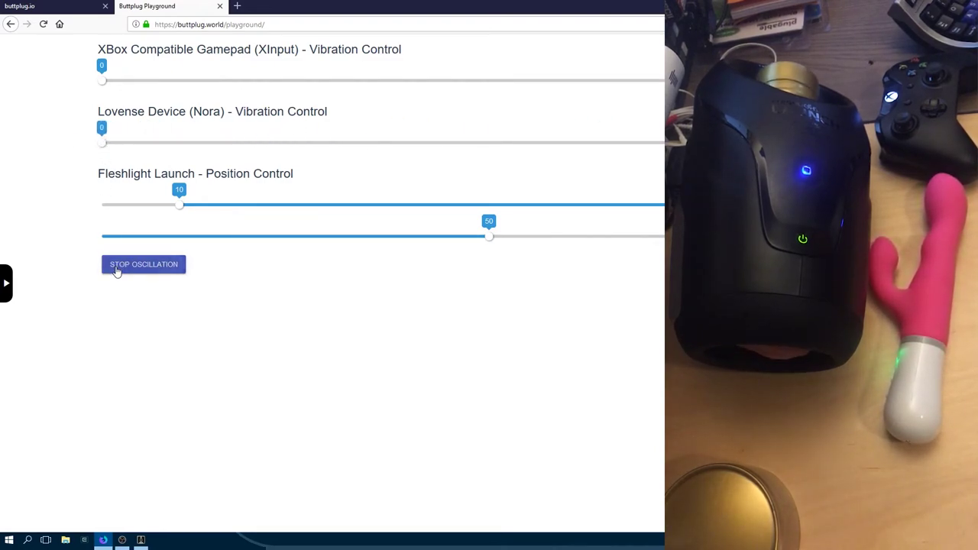
pyautogui.click(296, 204)
pyautogui.click(566, 205)
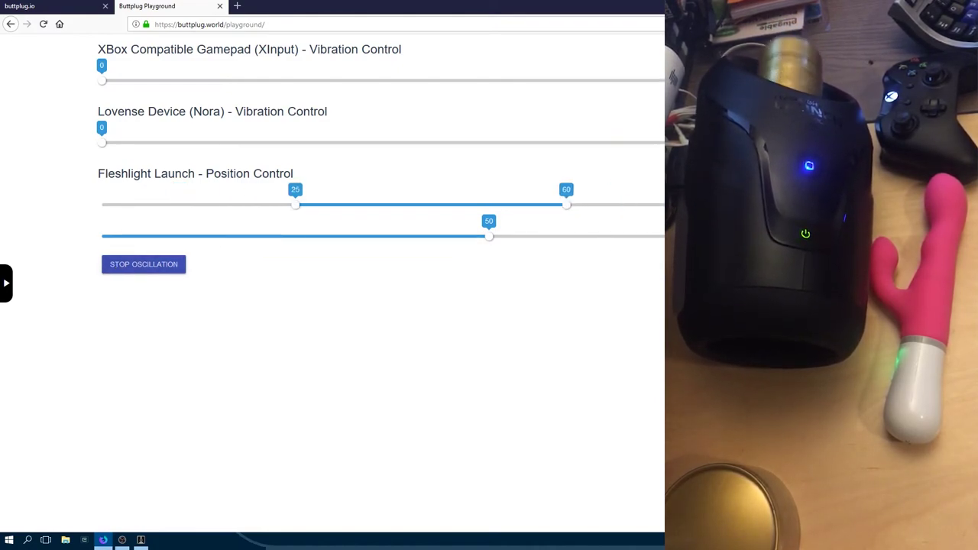
pyautogui.moveTo(479, 238); pyautogui.dragTo(280, 238)
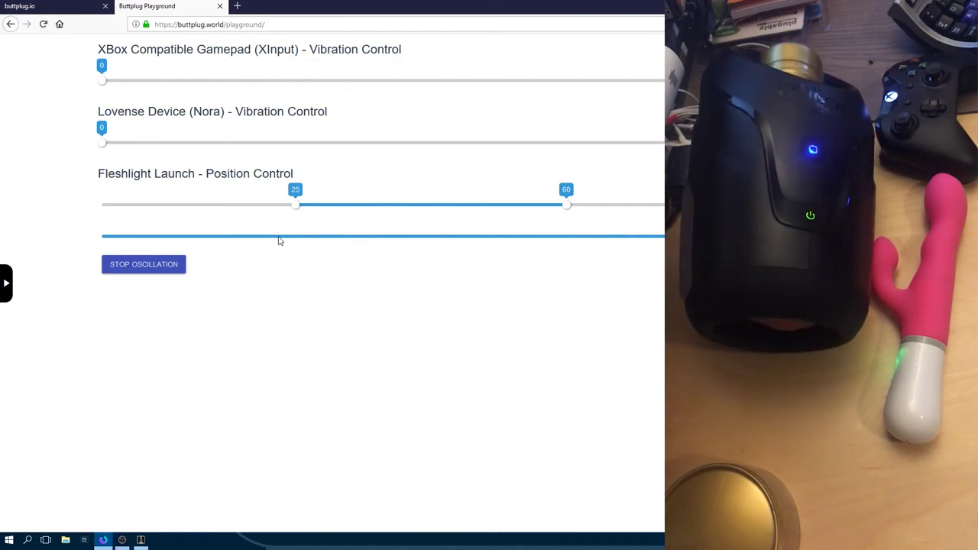
pyautogui.click(175, 272)
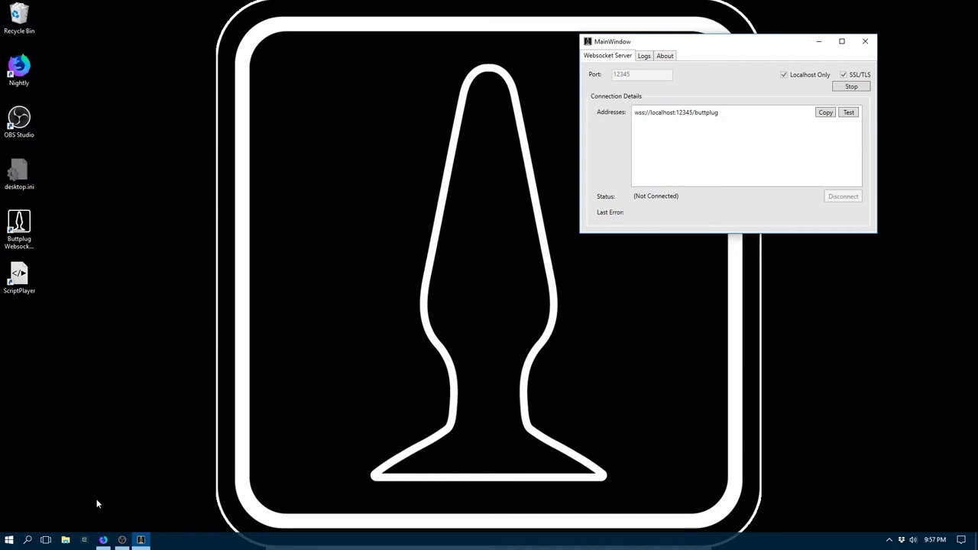
# Launch ScriptPlayer from the desktop, view its GitHub page in Firefox Nightly, and return to the player.
pyautogui.doubleClick(19, 277)
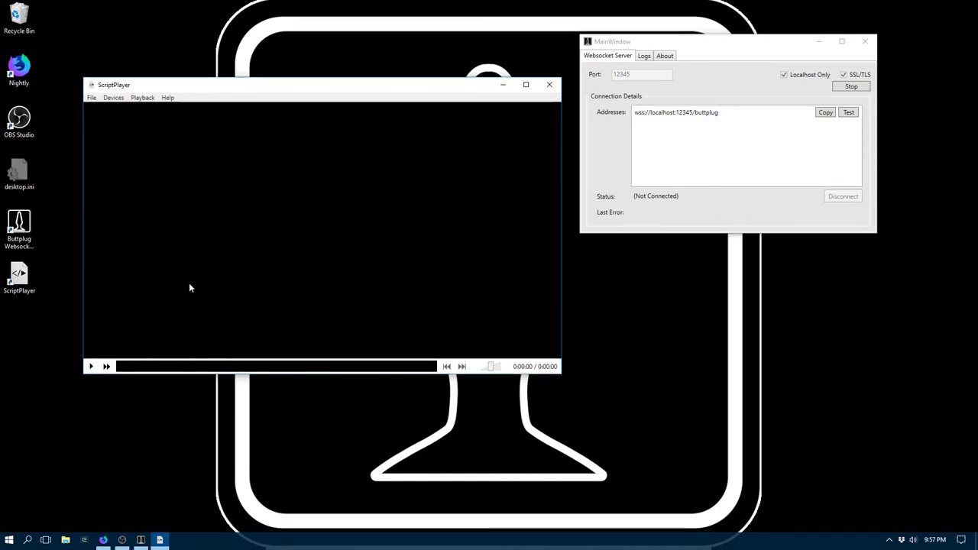
pyautogui.click(102, 541)
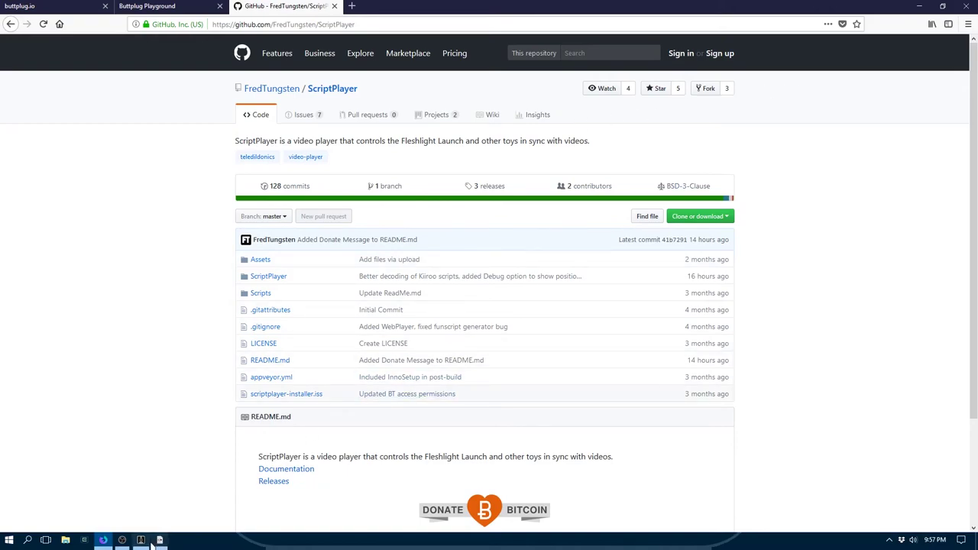
pyautogui.click(924, 4)
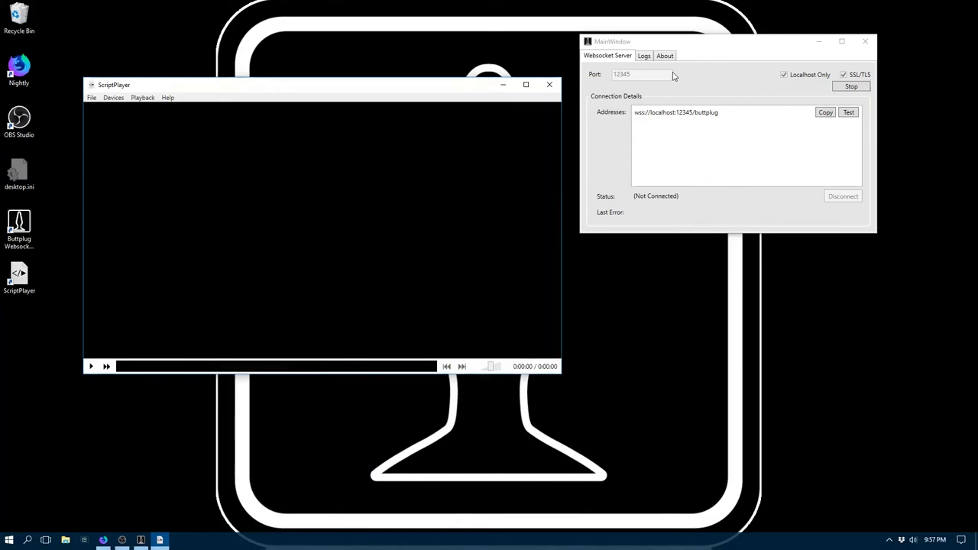
# Stop the Buttplug Websocket Server, disable SSL/TLS, and restart the server on port 12345.
pyautogui.click(712, 70)
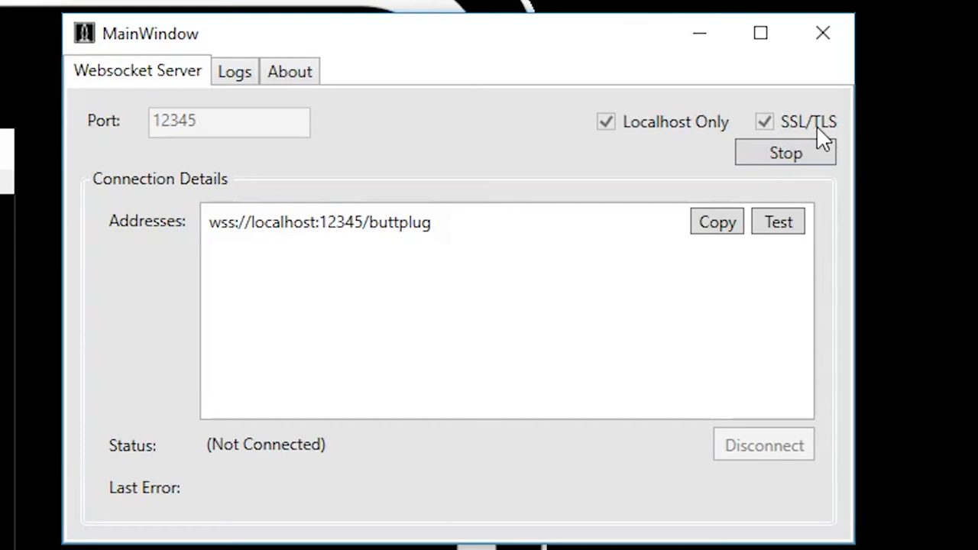
pyautogui.click(770, 157)
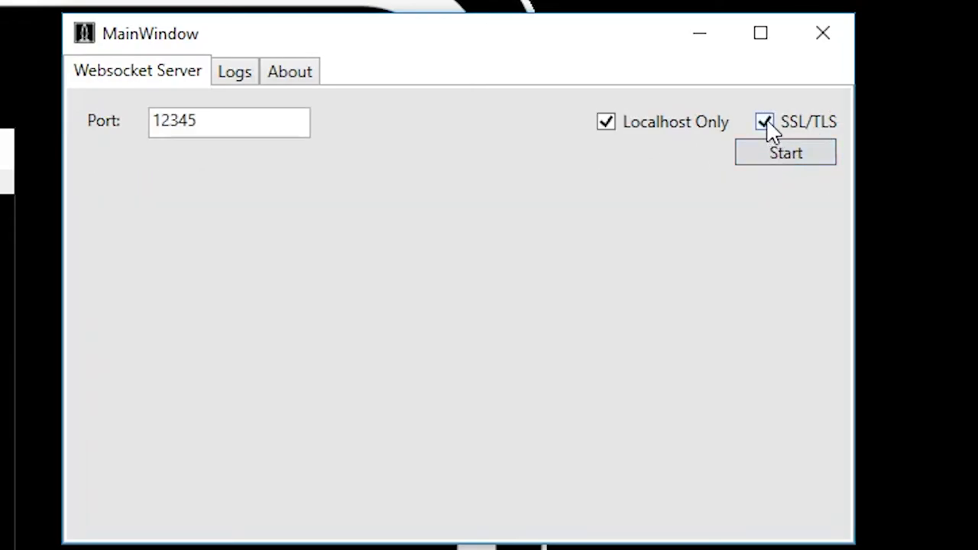
pyautogui.click(765, 123)
pyautogui.click(760, 157)
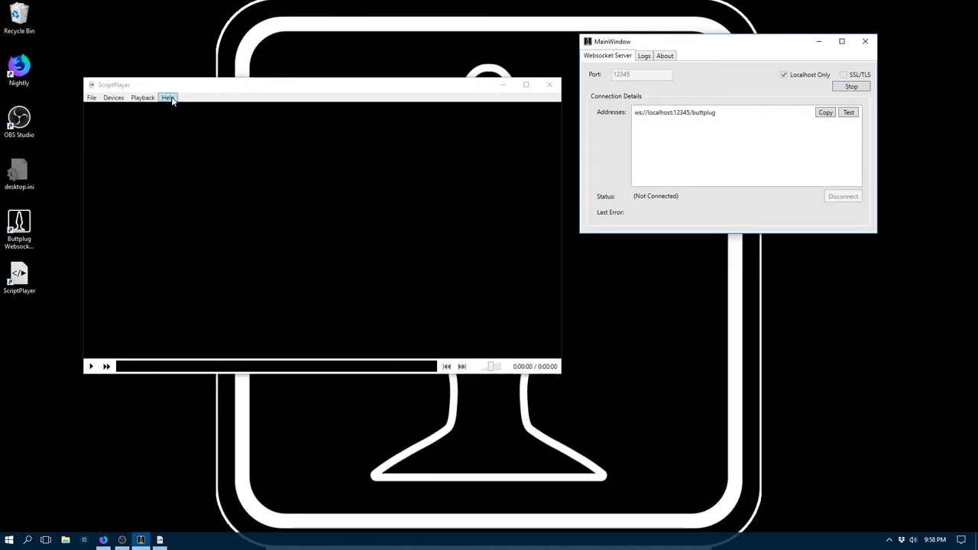
# Connect ScriptPlayer to the Buttplug server at ws://localhost:12345/buttplug.
pyautogui.click(114, 98)
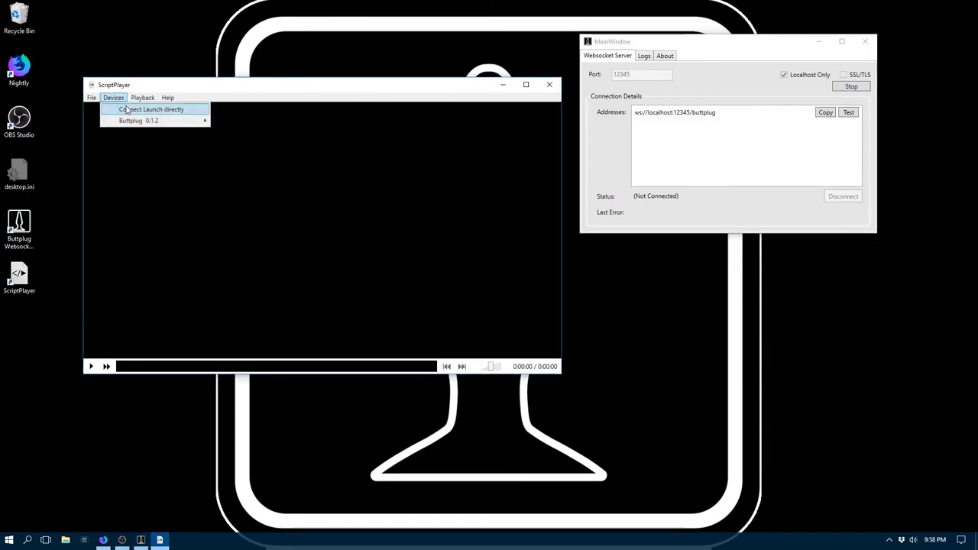
pyautogui.moveTo(139, 121)
pyautogui.click(266, 120)
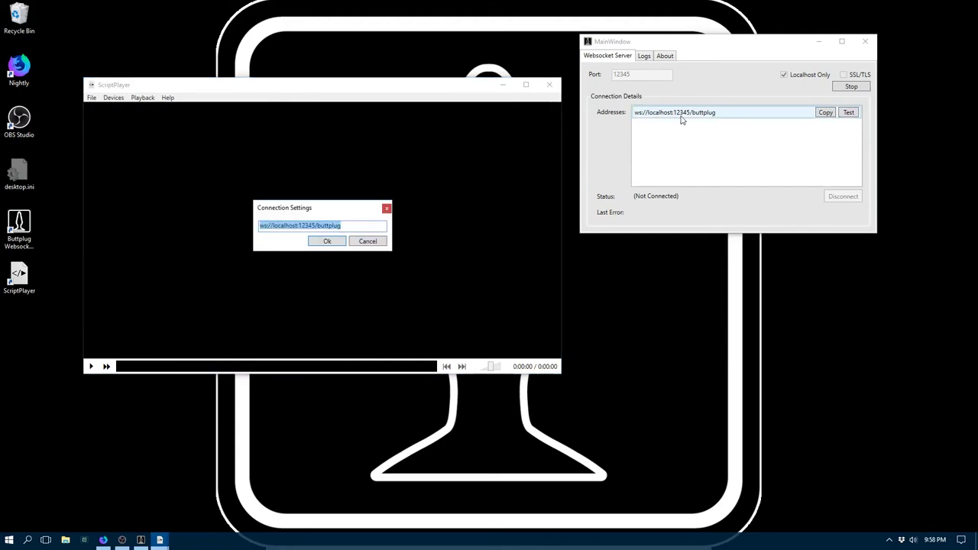
pyautogui.click(329, 242)
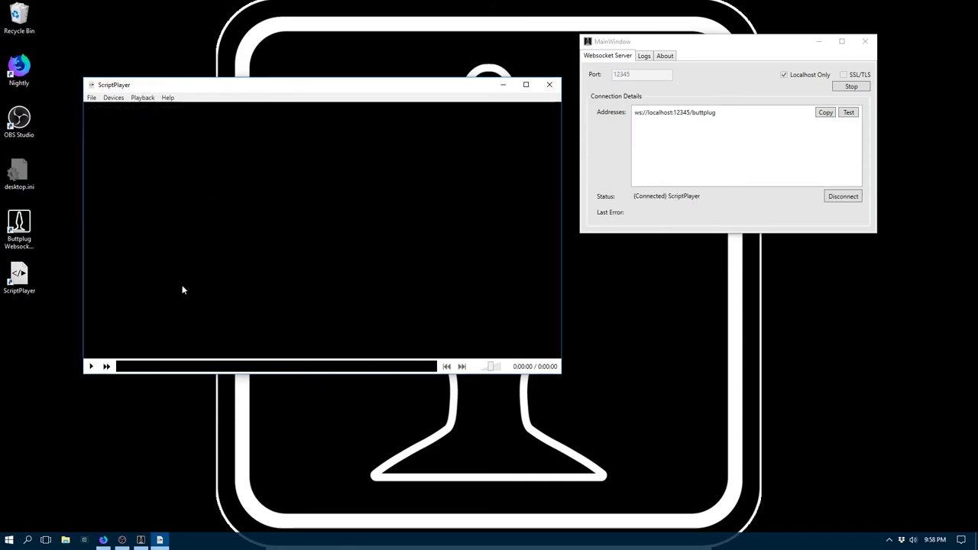
# Scan for Buttplug devices from ScriptPlayer.
pyautogui.click(120, 104)
pyautogui.moveTo(207, 121)
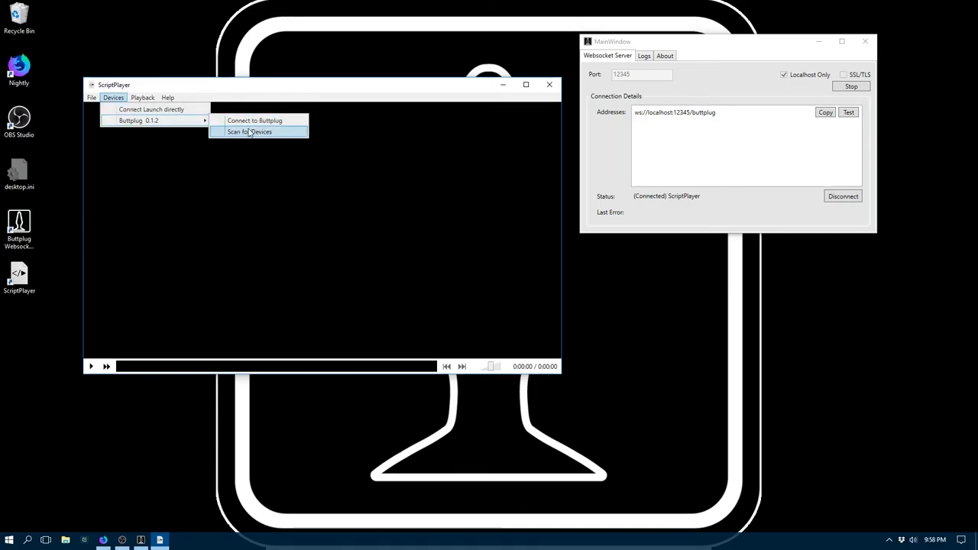
pyautogui.click(249, 132)
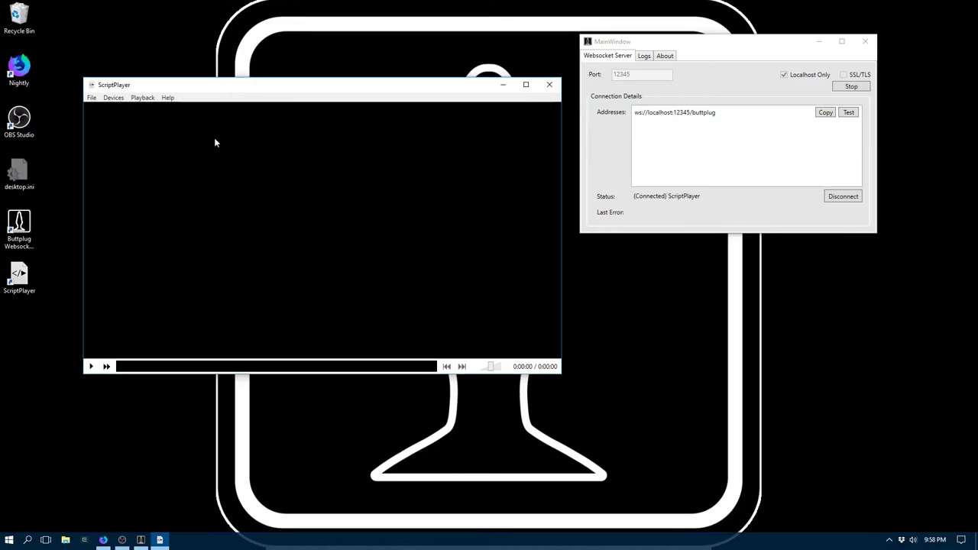
# Open the video CockHero-Pendelum-NoHost-720p in ScriptPlayer and skip ahead to a later part of it.
pyautogui.click(91, 99)
pyautogui.click(114, 113)
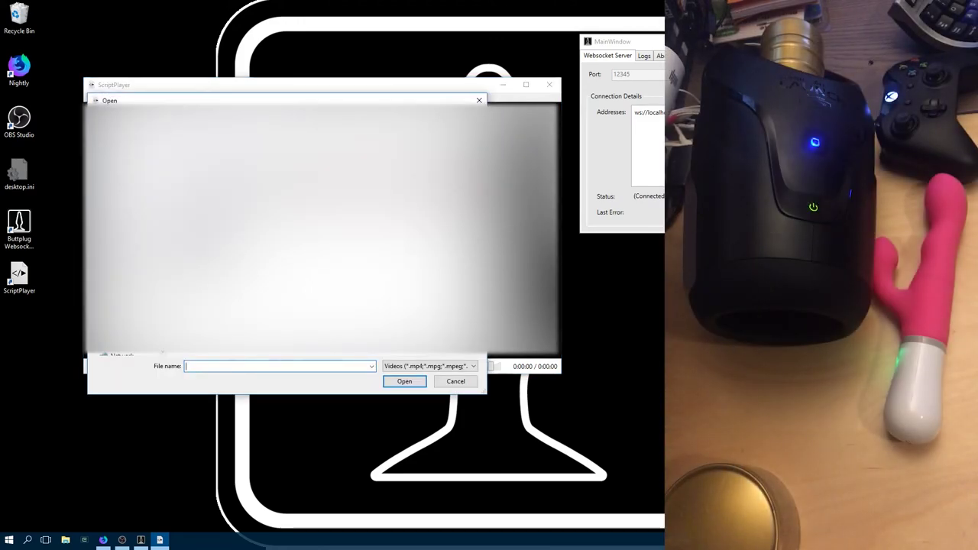
pyautogui.doubleClick(230, 153)
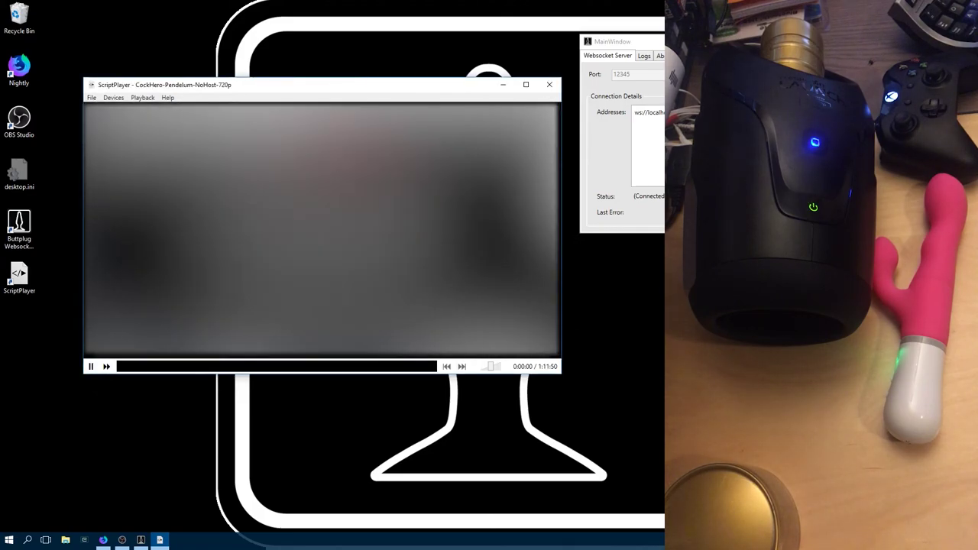
pyautogui.click(174, 367)
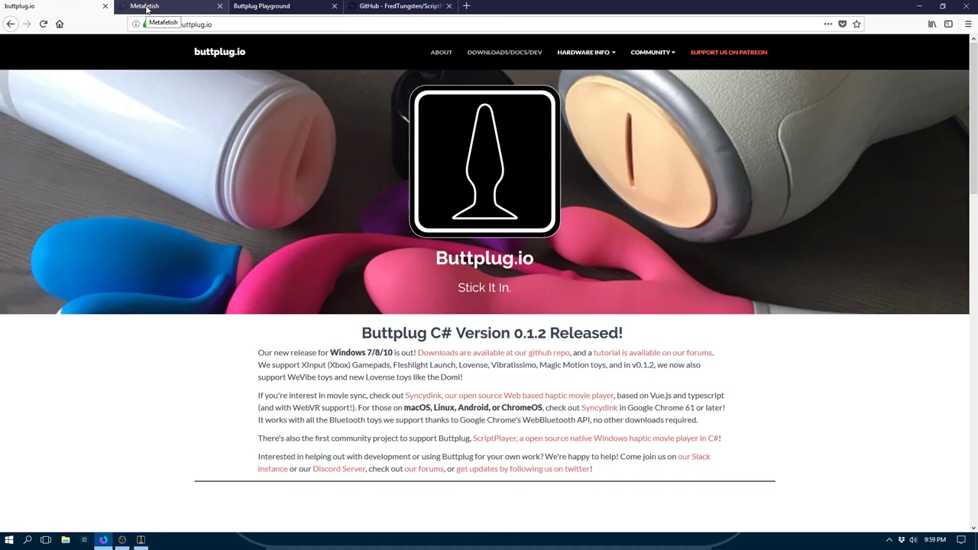
# View the Metafetish forum at metafetish.club in Firefox Nightly.
pyautogui.click(146, 9)
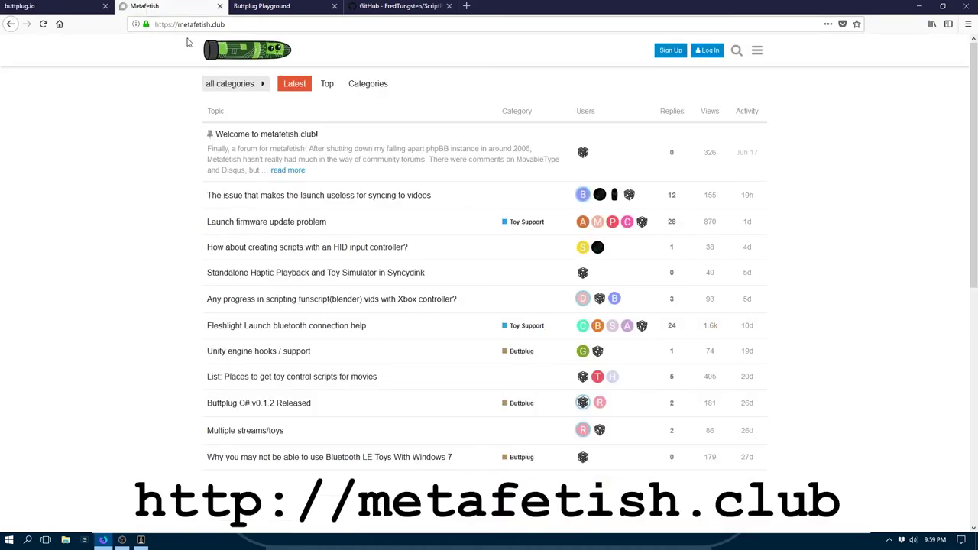